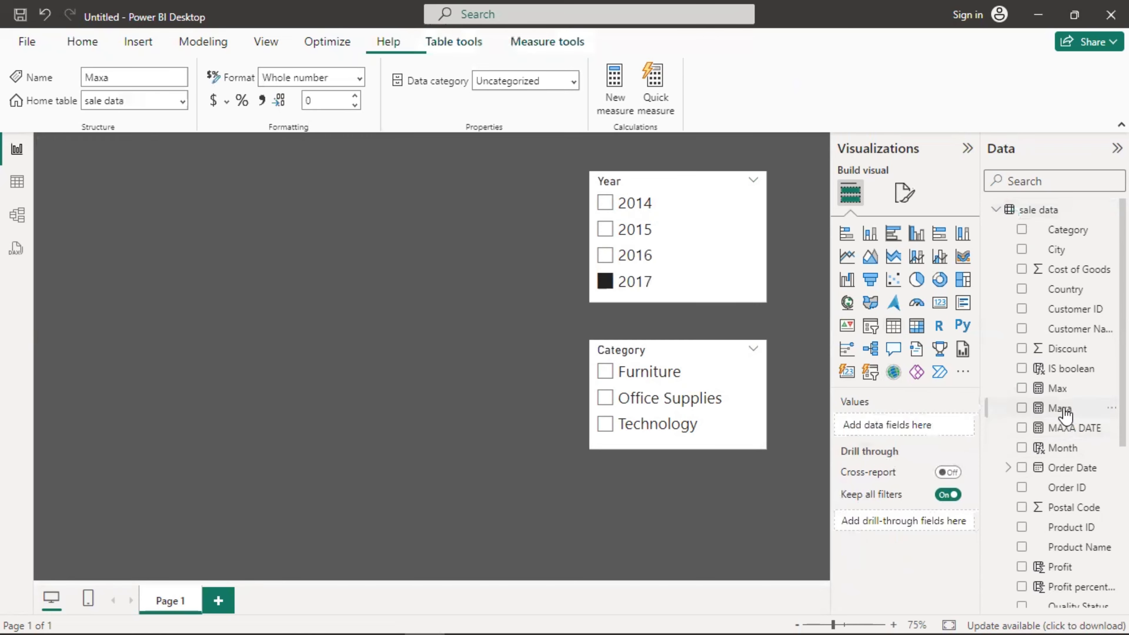
Delete the Maxa measure from the sale data table
key("Delete")
key("Return")
left_click(414, 394)
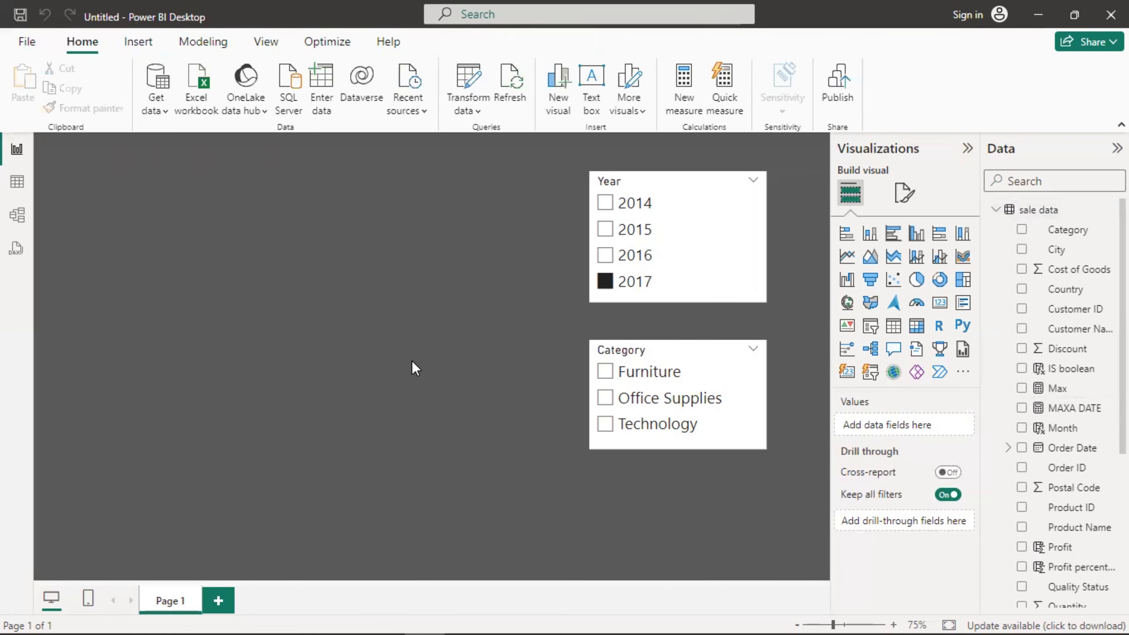
Delete the remaining Max and MAXA DATE measures and clear the 2017 selection in the Year slicer
double_click(411, 365)
key("Delete")
left_click(606, 281)
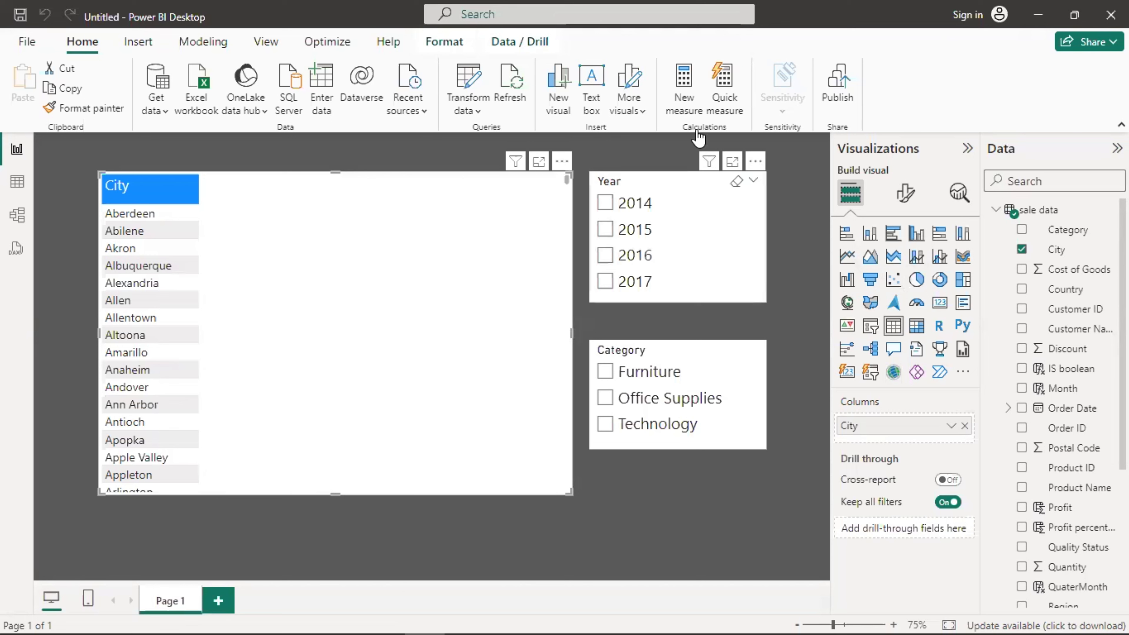
Create a new measure in the sale data table and name it MAX
left_click(1073, 215)
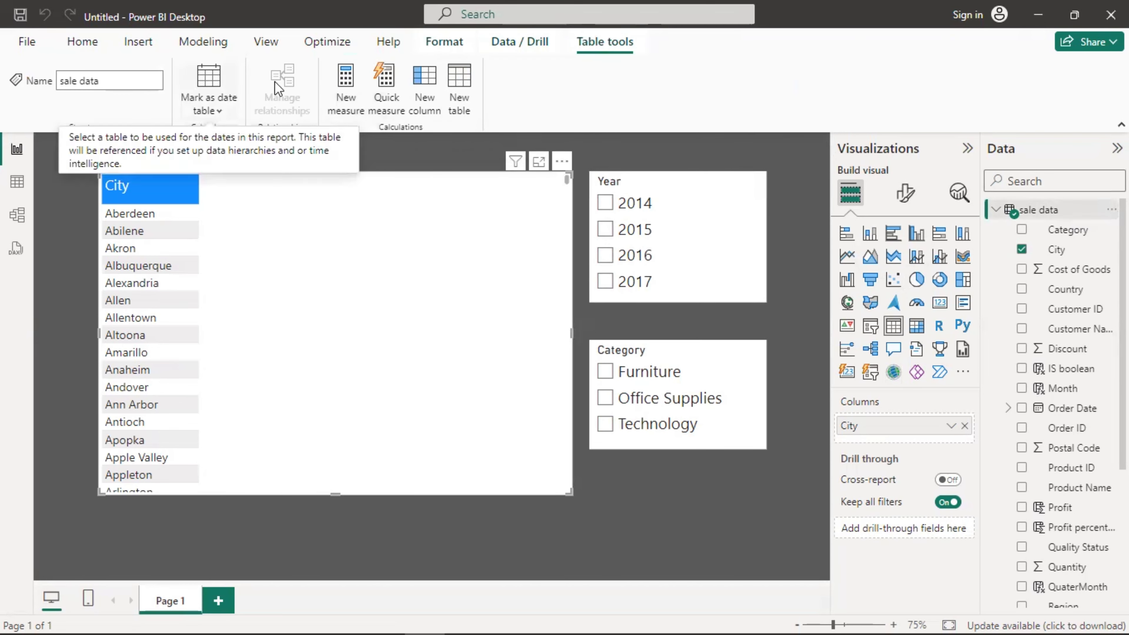
left_click(342, 80)
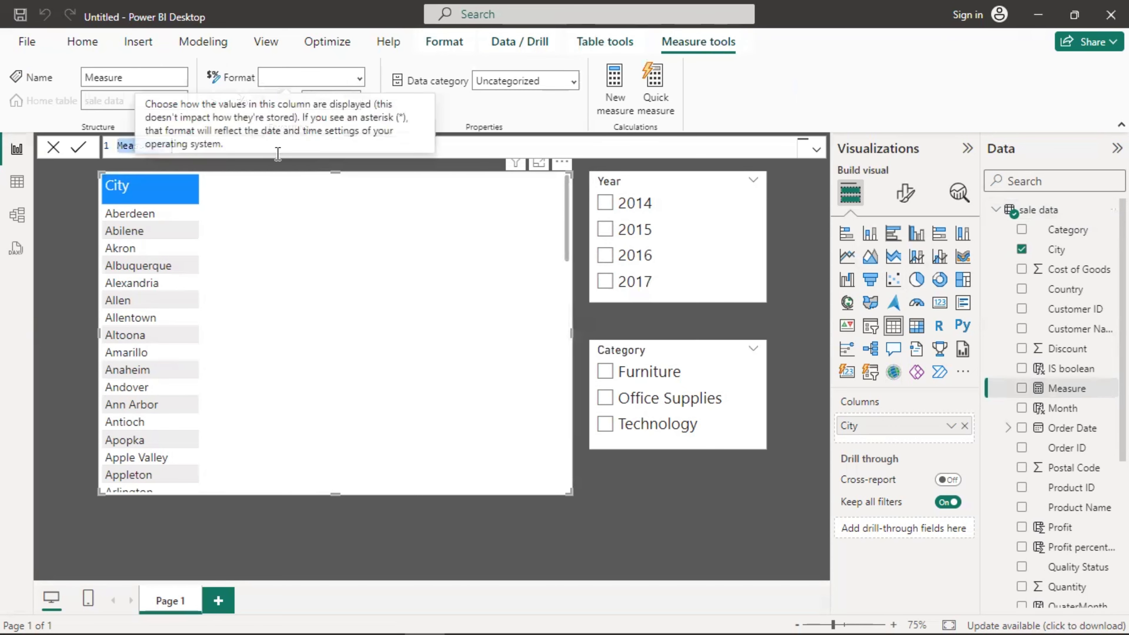
double_click(155, 145)
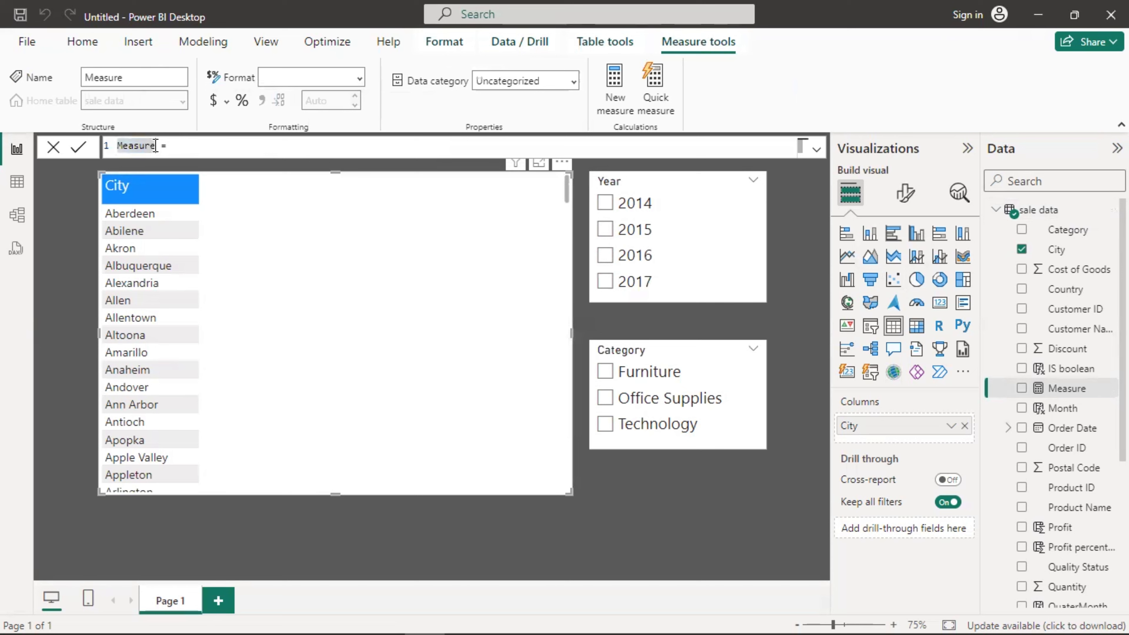
left_click_drag(156, 146, 116, 151)
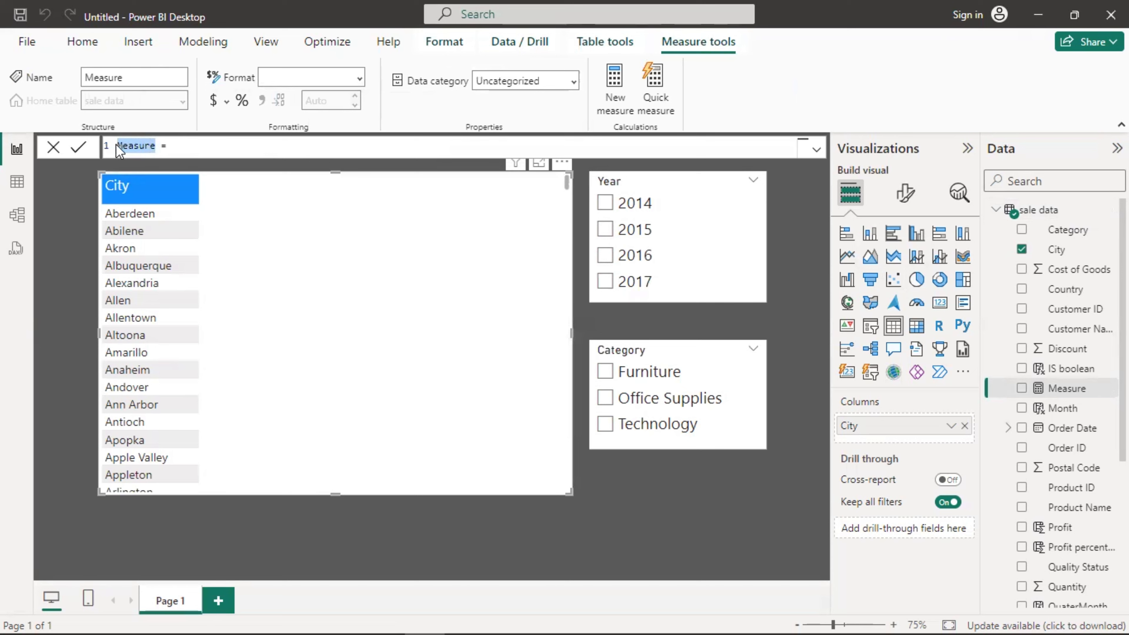
key("BackSpace")
type("MAX")
Define the MAX measure as MAX('sale data'[Total sale price])
left_click(166, 147)
type("max")
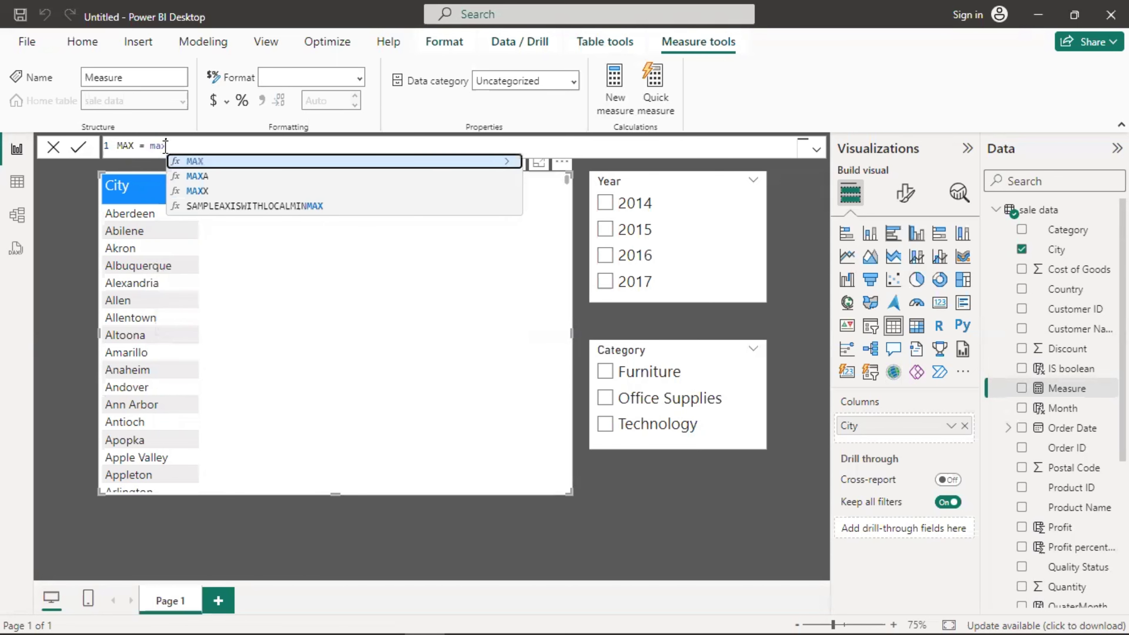
key("Tab")
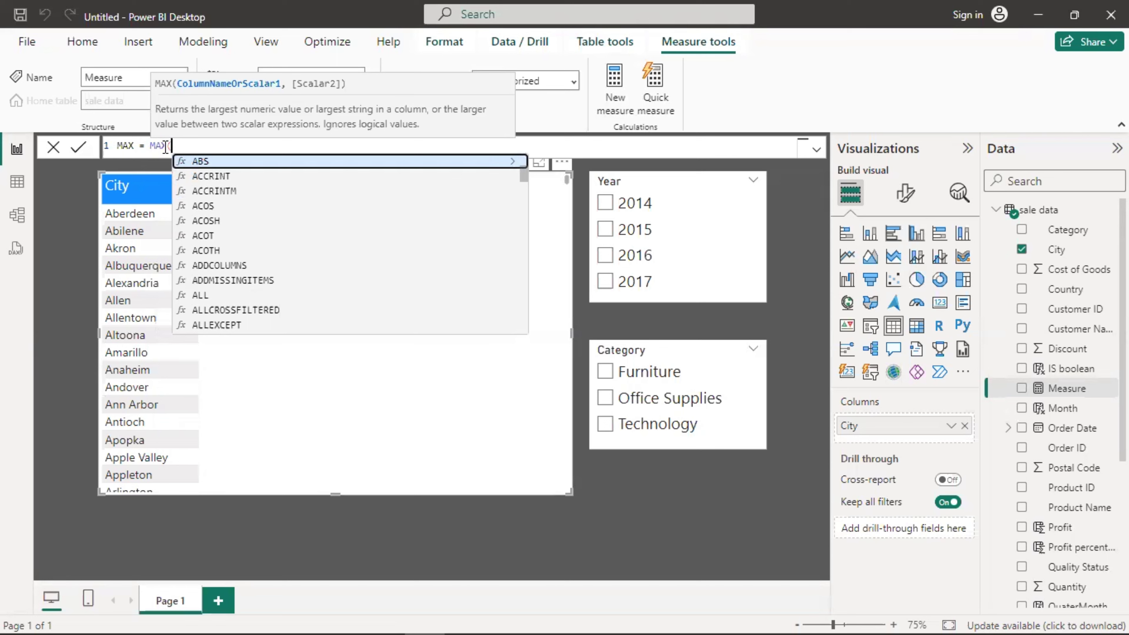
type("sa")
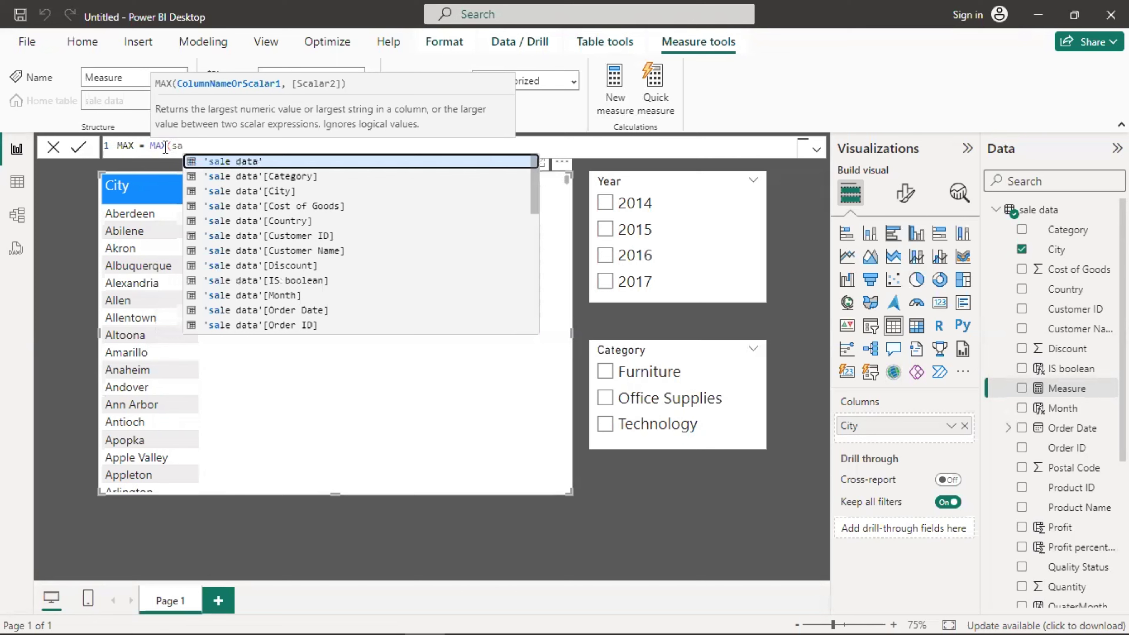
key("Down")
key("Down")
key("Down")
key("Down")
key("Down")
key("Down")
key("Down")
key("Down")
key("Down")
key("Down")
key("Down")
key("Down")
key("Down")
key("Down")
key("Down")
key("Down")
key("Down")
key("Down")
key("Down")
key("Down")
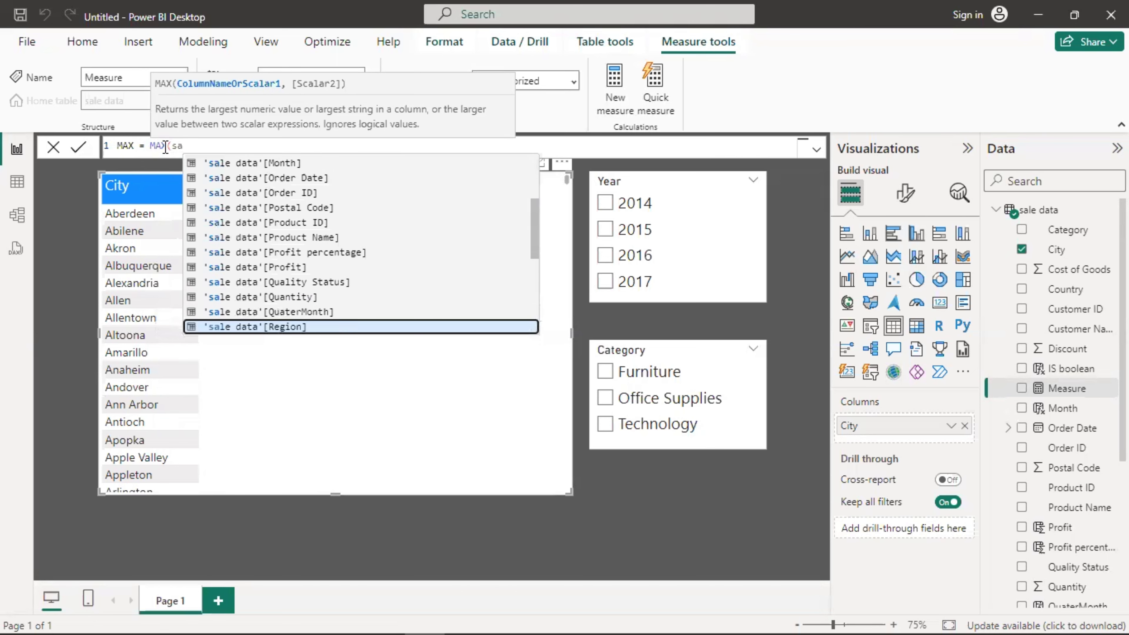
key("Down")
key("Down")
key("Down")
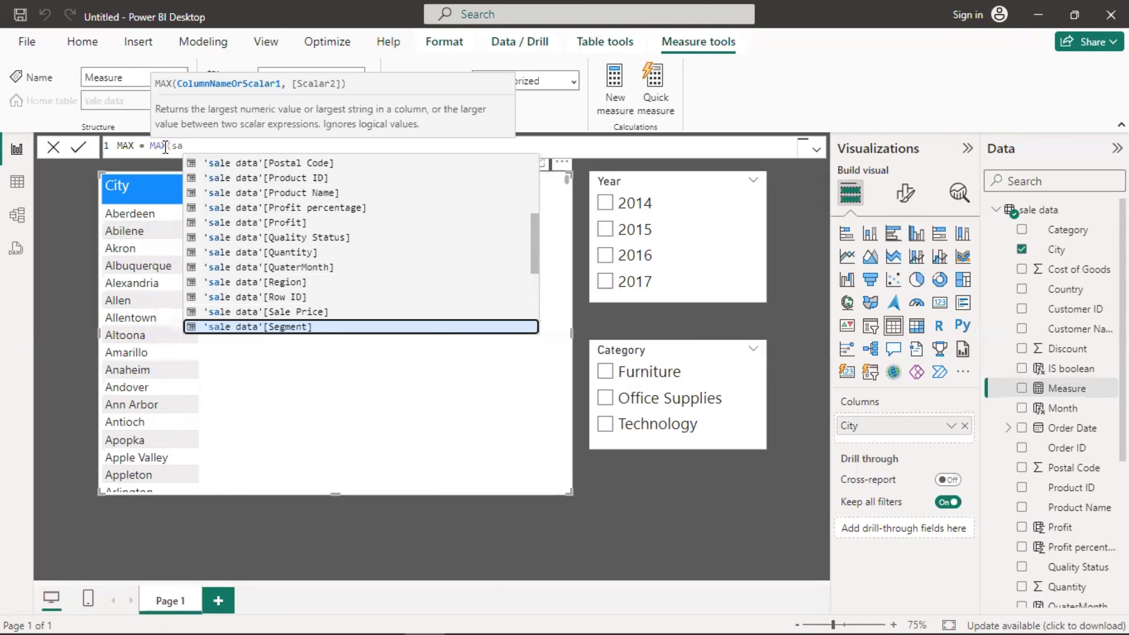
key("Down")
key("Down")
key("Down")
key("Down")
key("Down")
key("Down")
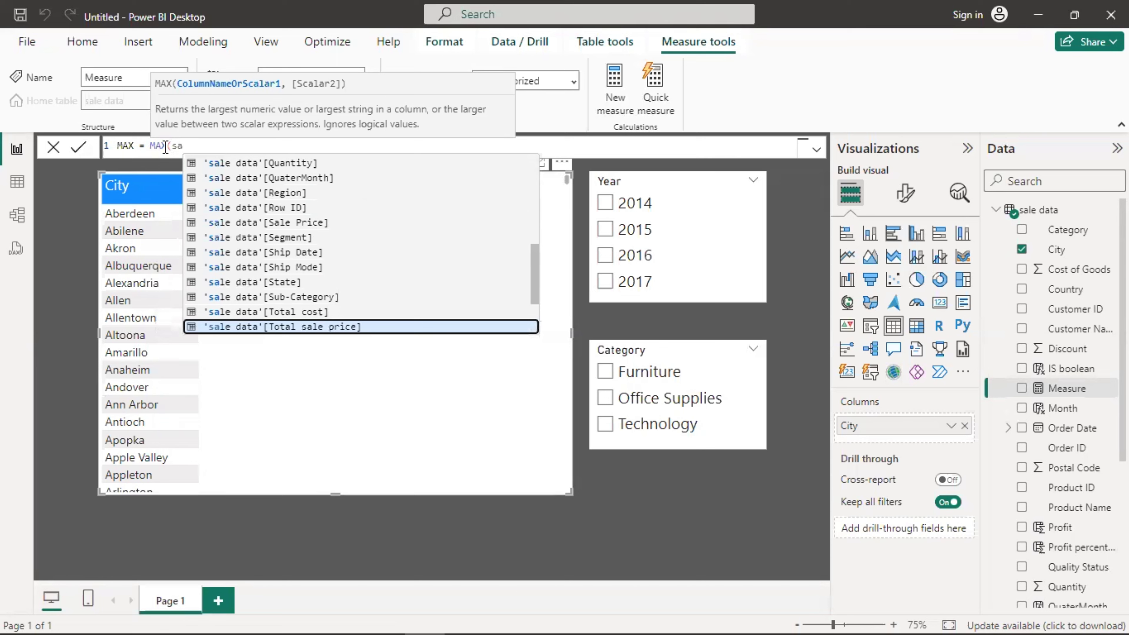
key("Tab")
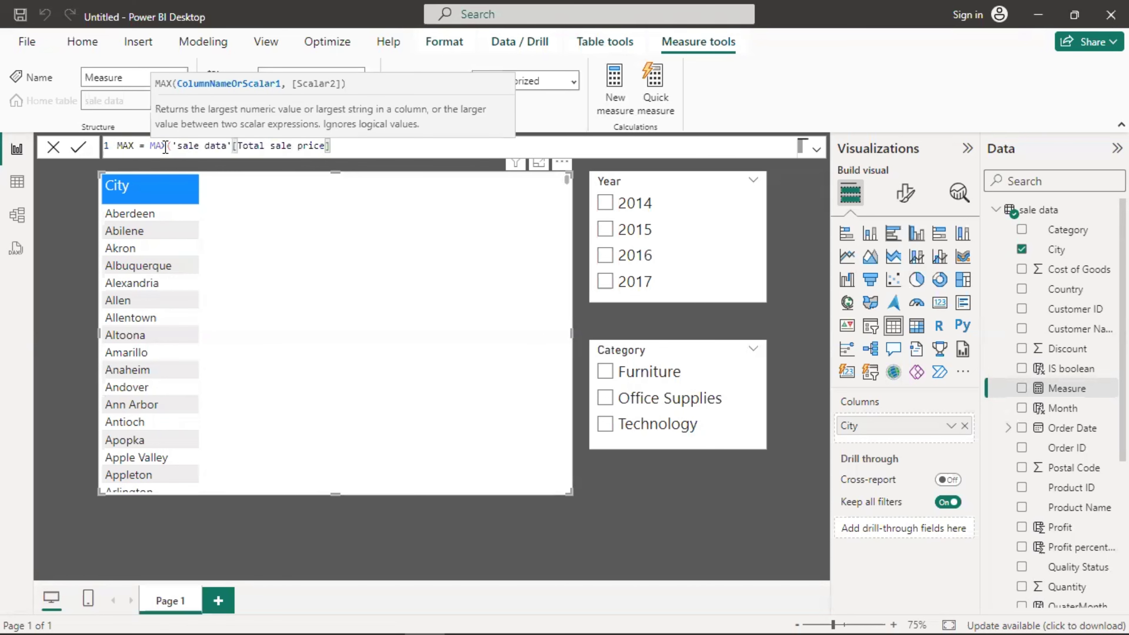
type(")")
key("Return")
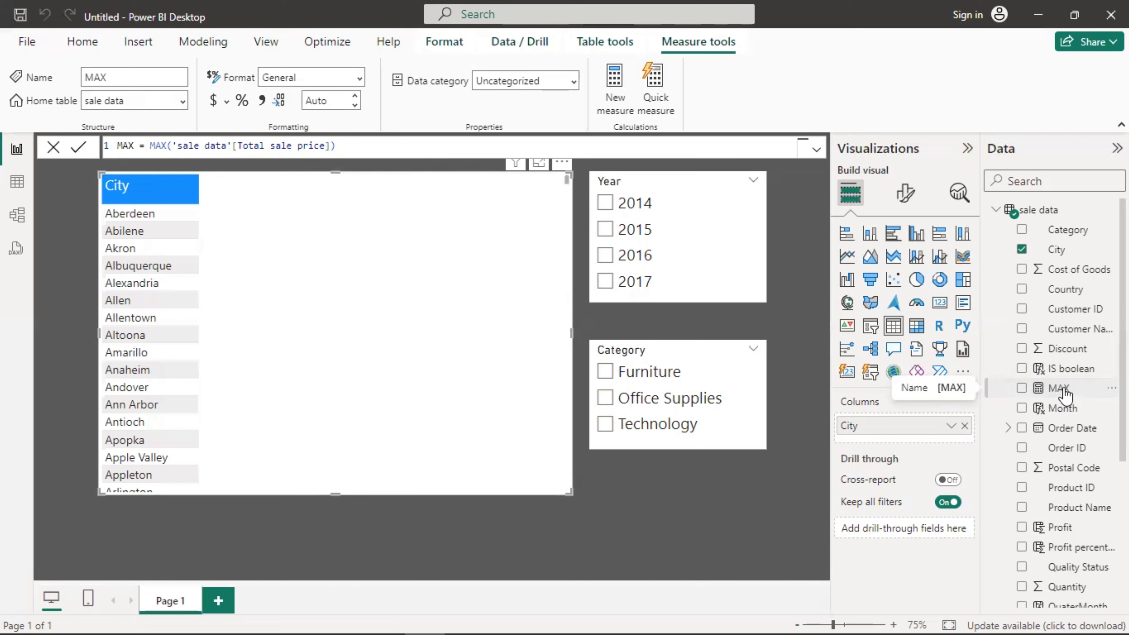
Add the MAX measure as a column in the City table and review its values per city
left_click_drag(1062, 395, 285, 214)
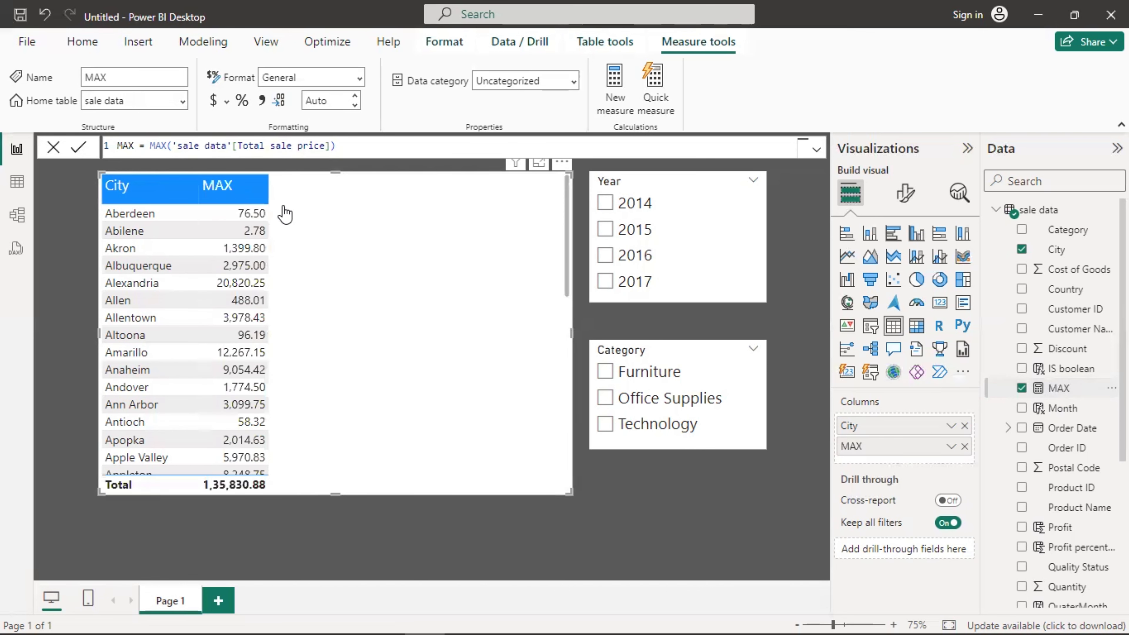
scroll(223, 299, "down", 6)
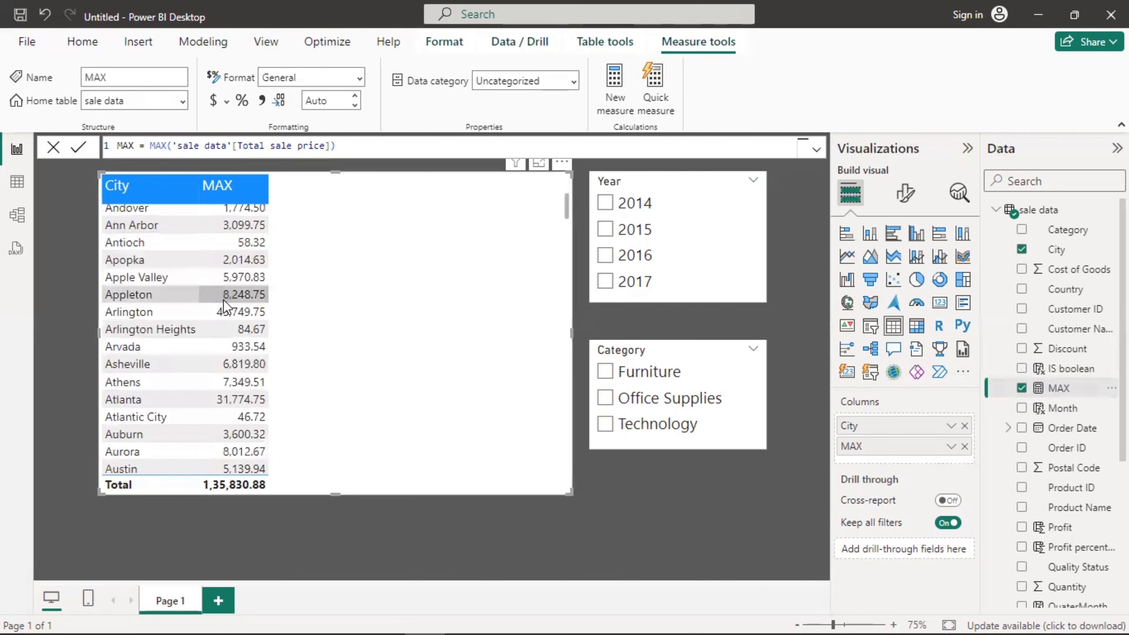
scroll(229, 336, "up", 6)
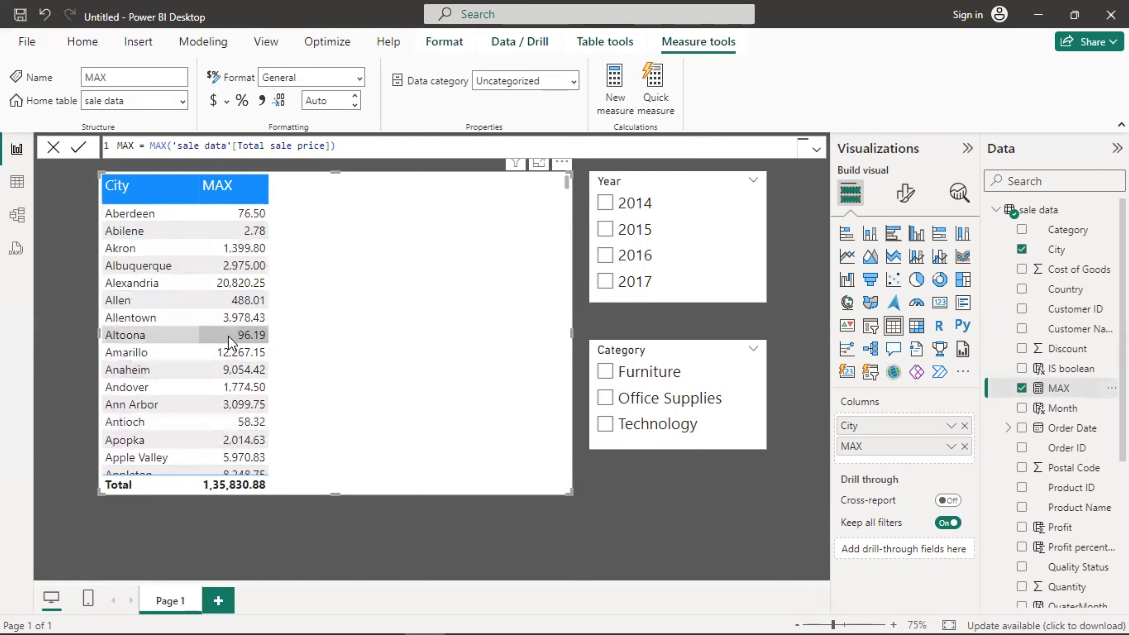
scroll(227, 340, "down", 8)
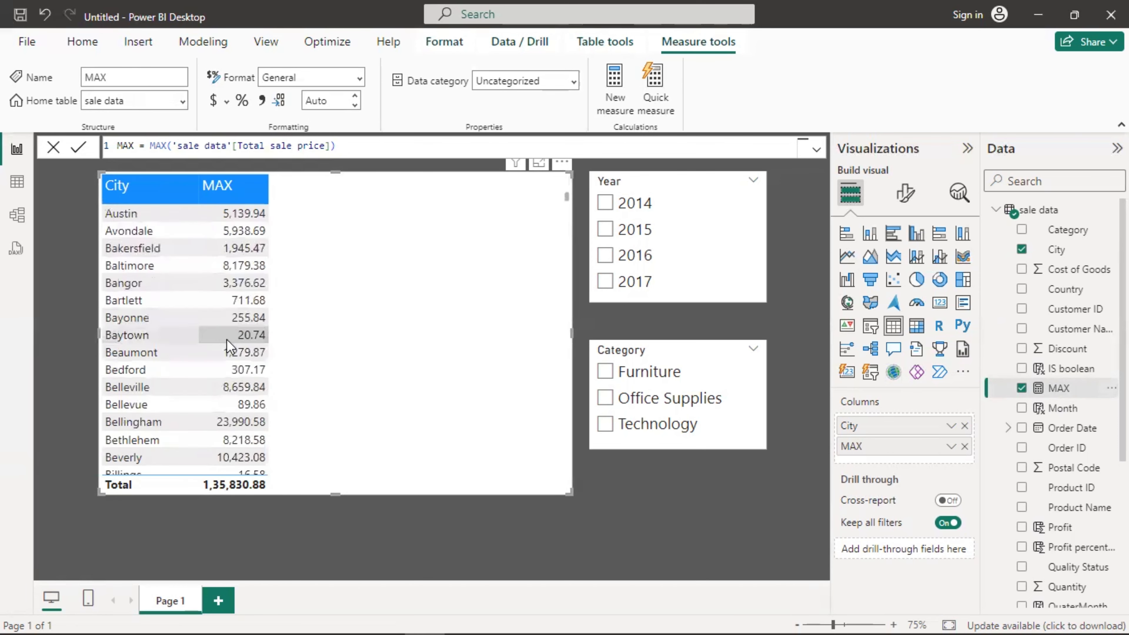
scroll(227, 341, "up", 8)
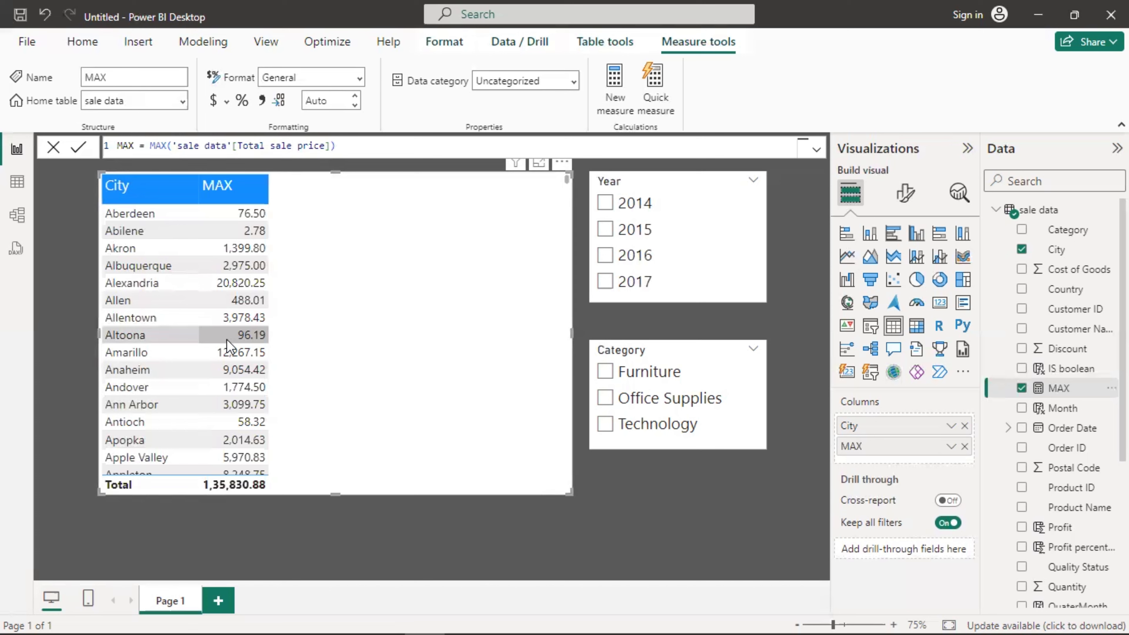
Create another measure in the sale data table, name it MAXX and begin its formula
left_click(615, 83)
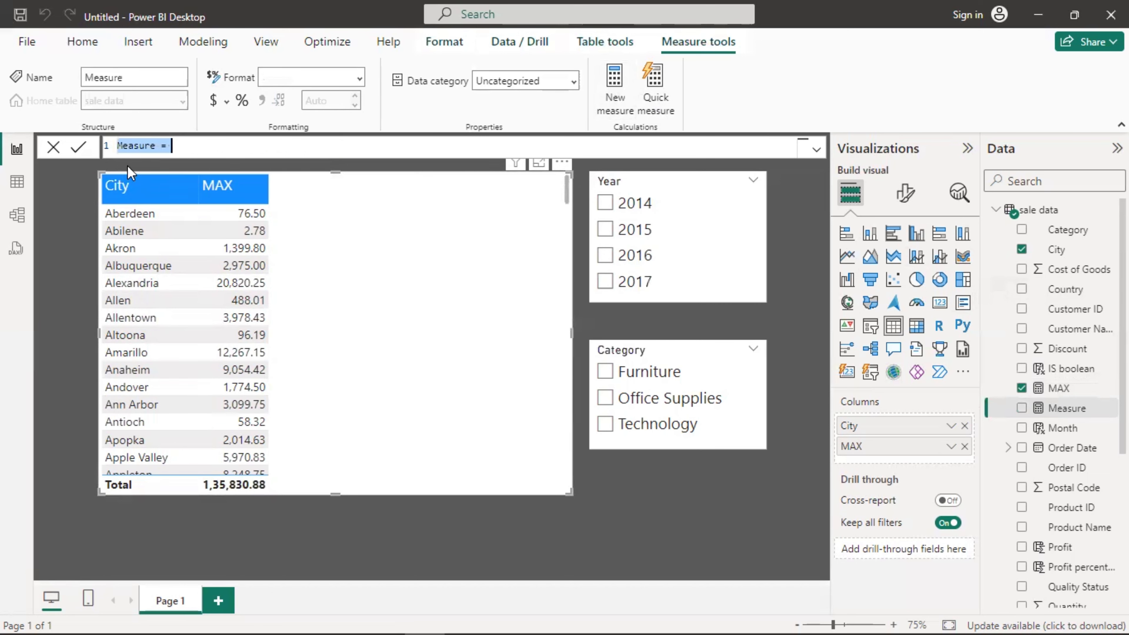
left_click(157, 146)
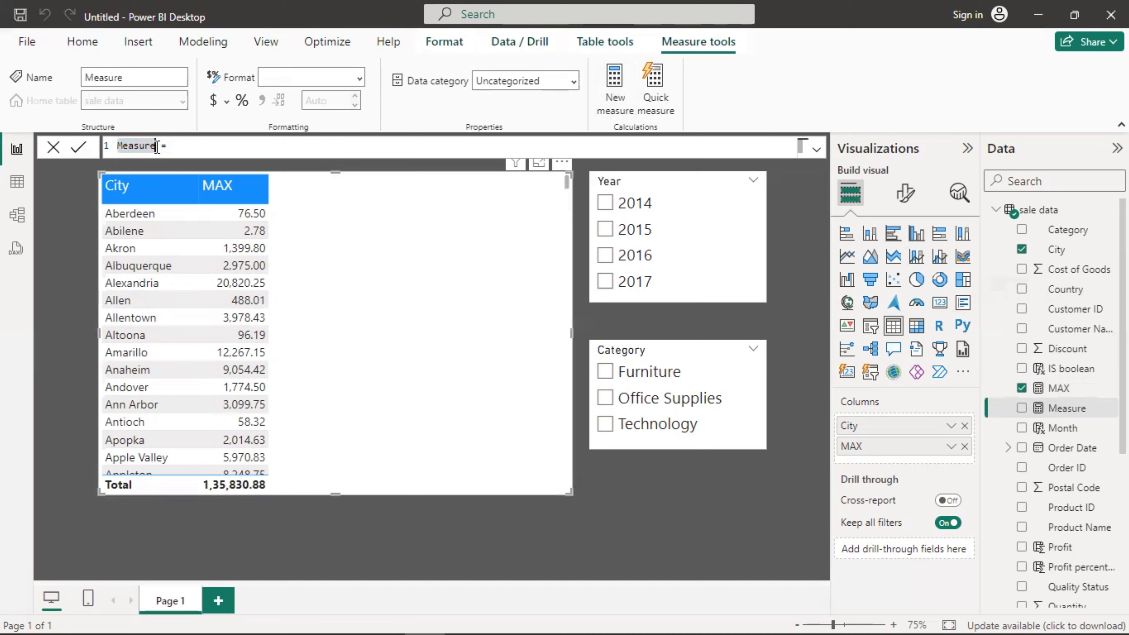
key("BackSpace")
key("BackSpace")
key("BackSpace")
key("BackSpace")
key("BackSpace")
key("BackSpace")
type("a")
key("BackSpace")
type("AXX = MA")
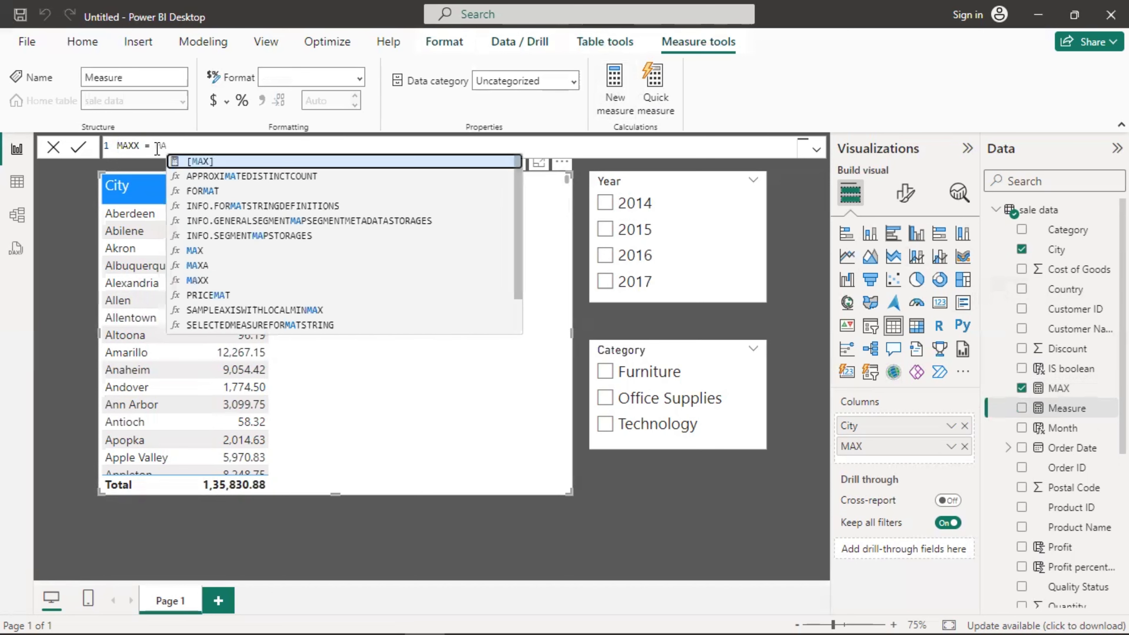
Define the MAXX measure as MAXX('sale data','sale data'[Total sale price]) and add it as a column in the City table
type("XX")
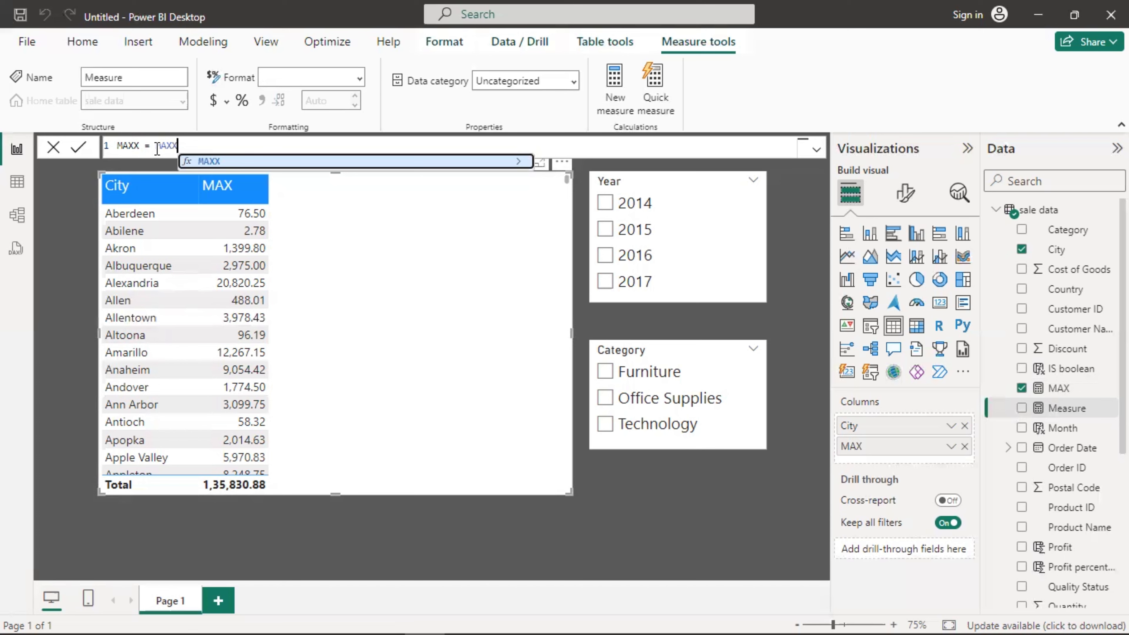
type("(")
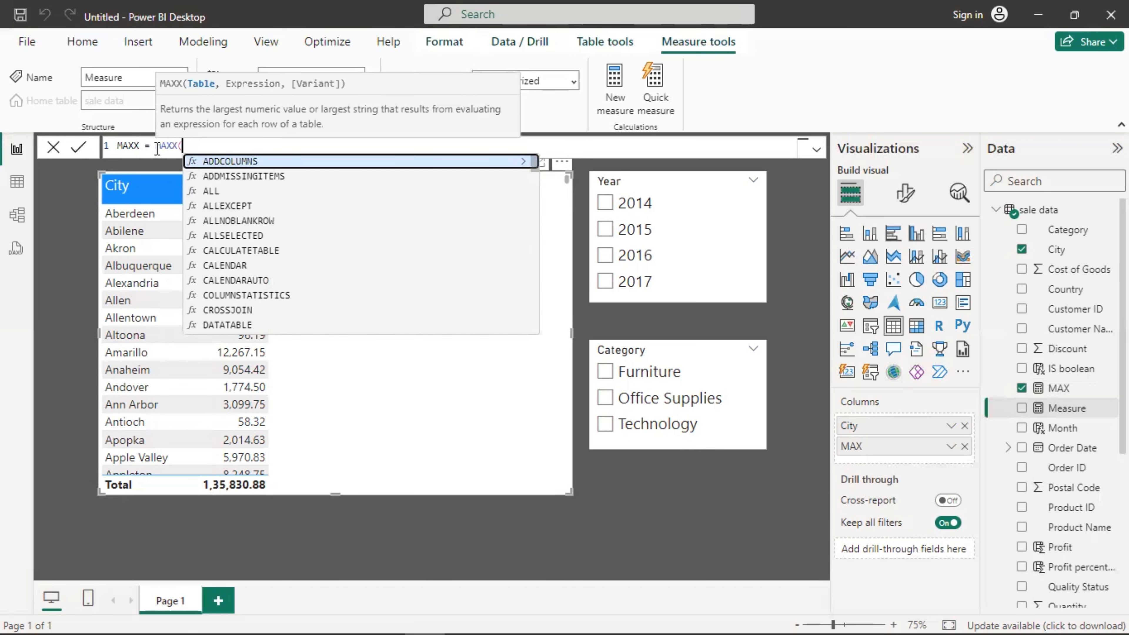
type("'sale data'")
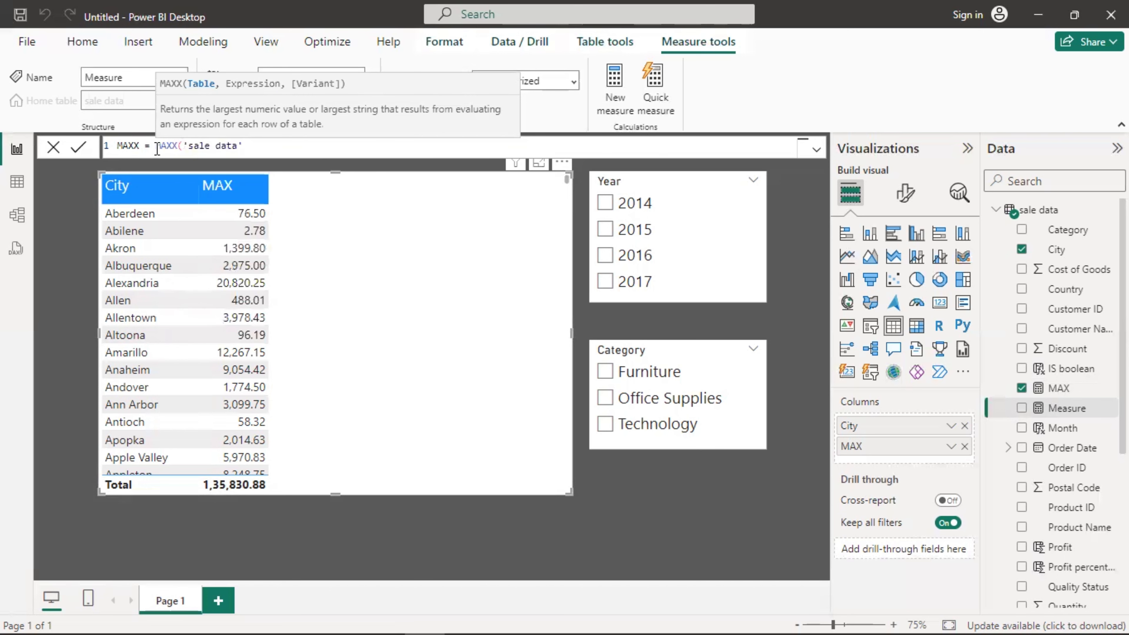
type(",")
type("sa")
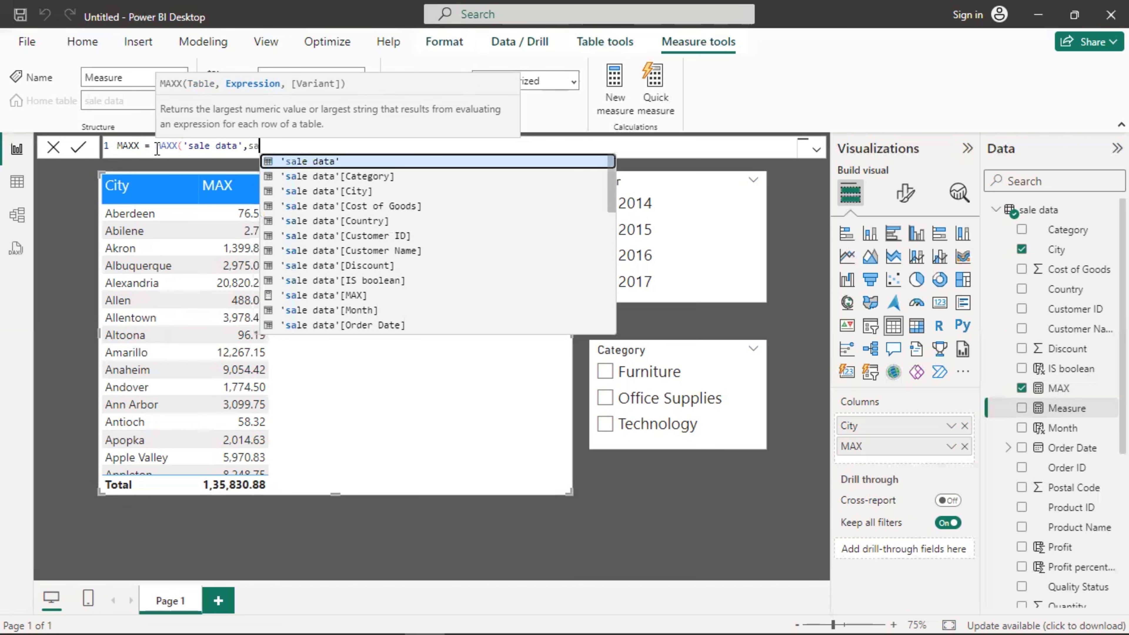
key("Up")
key("Up")
key("Up")
key("Up")
key("Up")
key("Up")
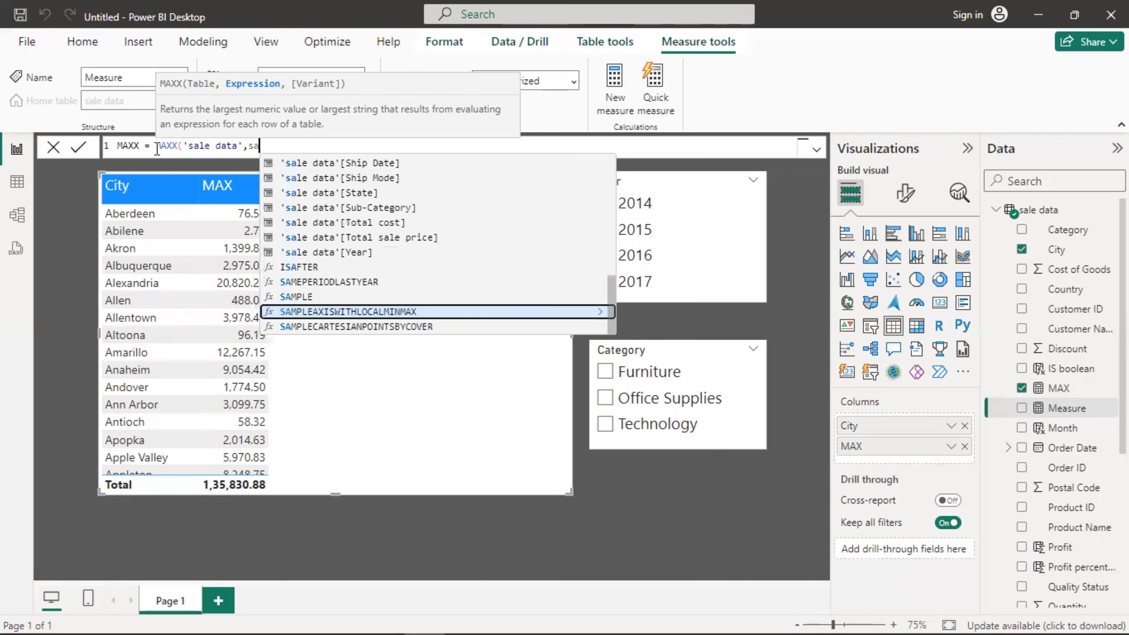
key("Up")
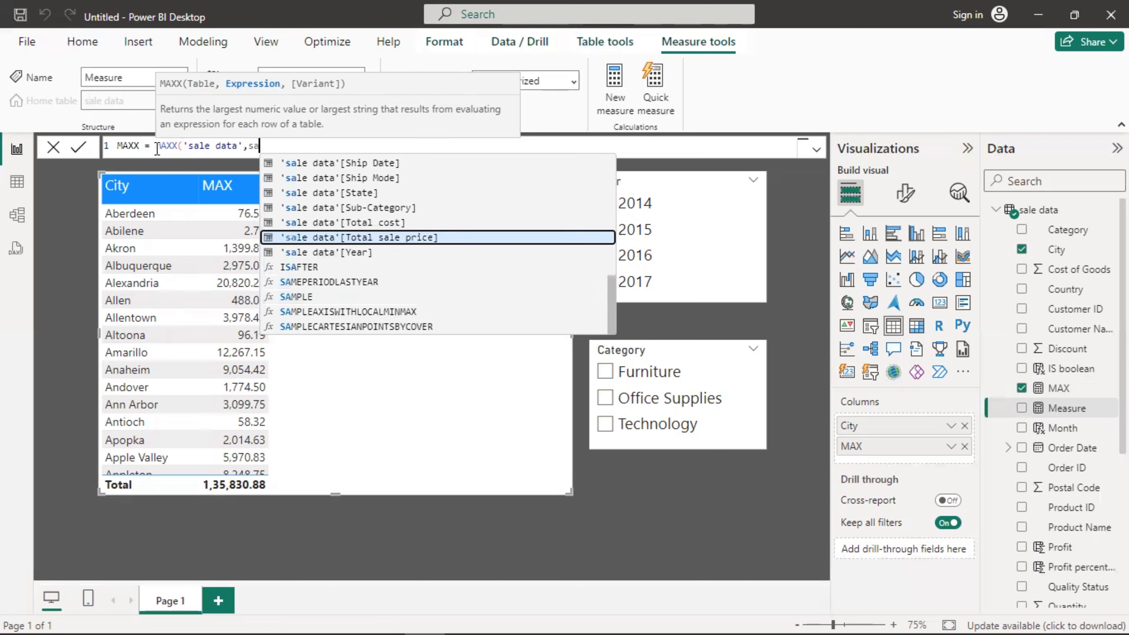
key("Tab")
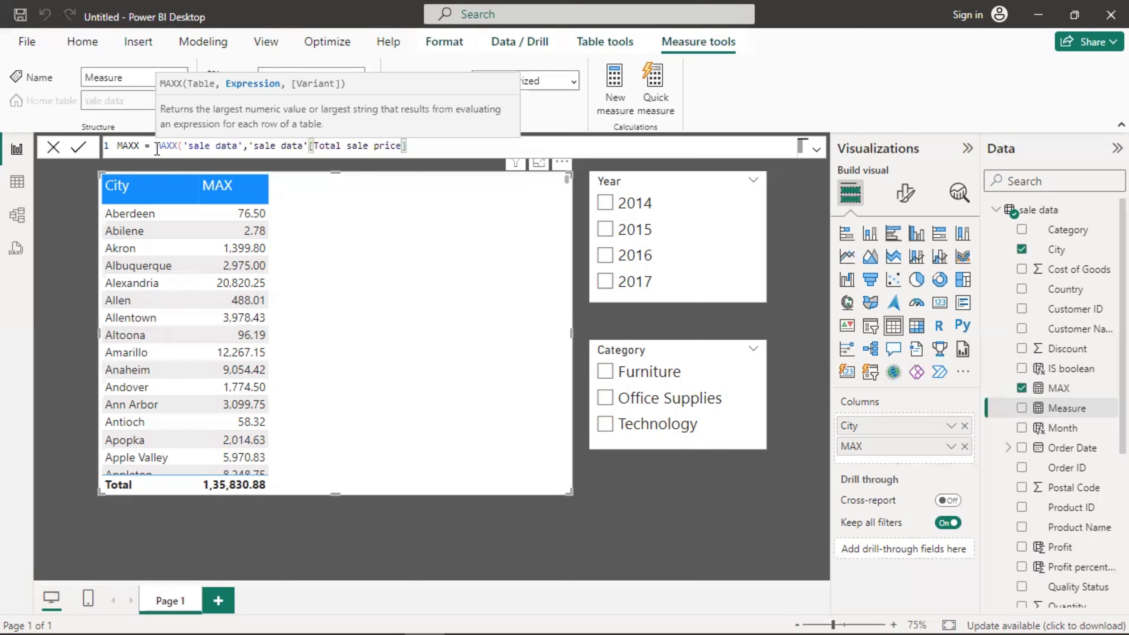
type(")")
key("Return")
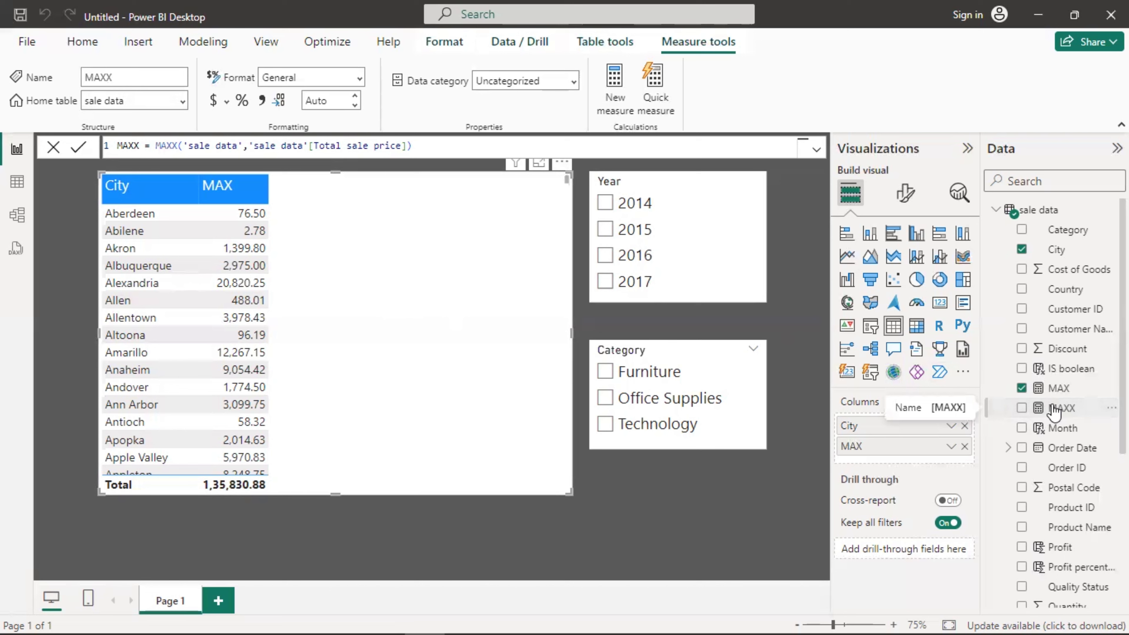
left_click_drag(1054, 411, 320, 187)
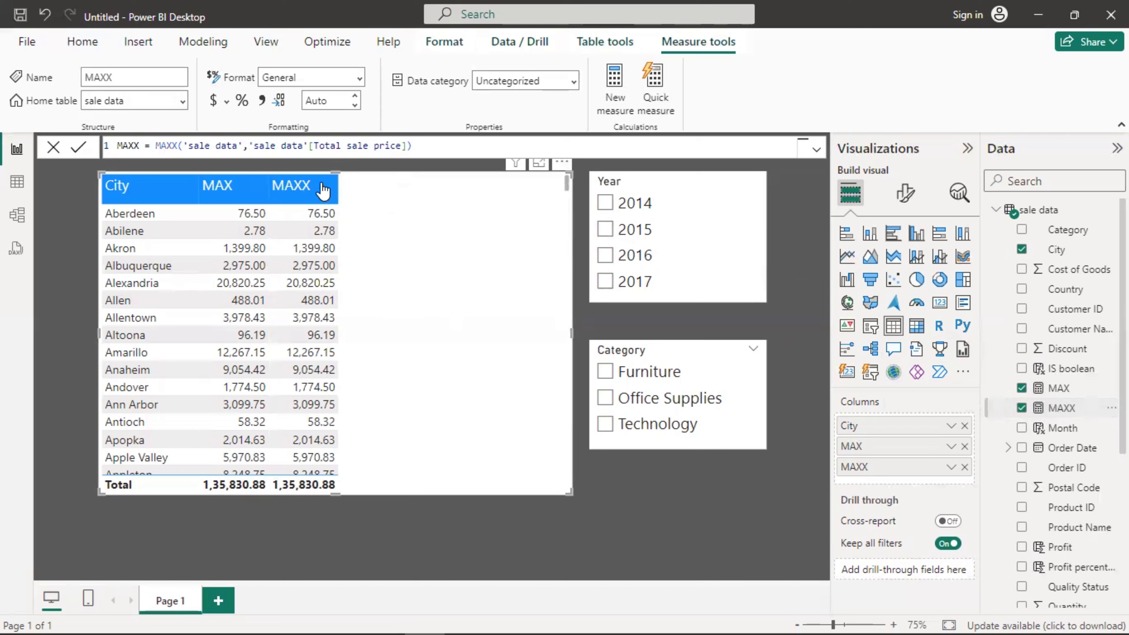
Change the MAXX measure's formula to MAXX('sale data','sale data'[Total sale price]+'sale data'[Profit])
left_click(422, 150)
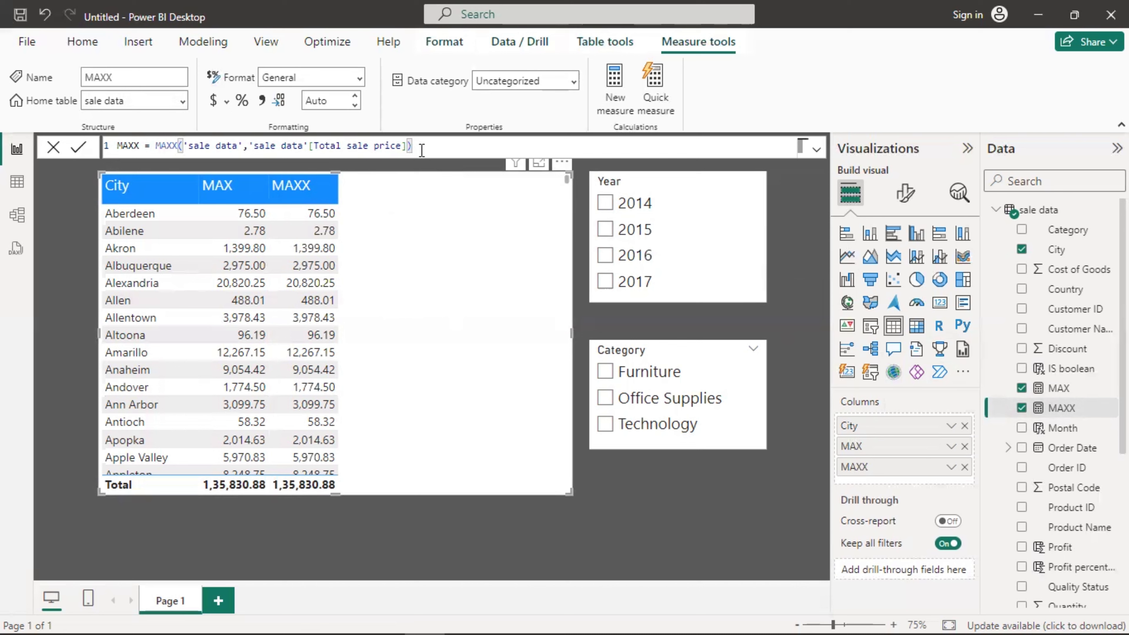
type("+")
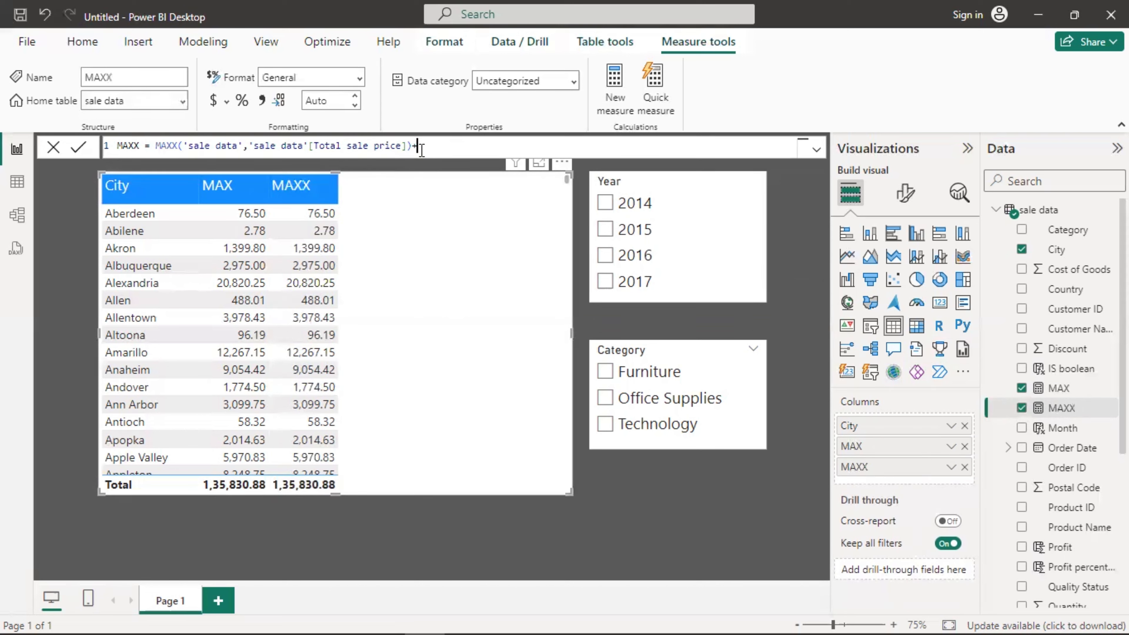
type("sa")
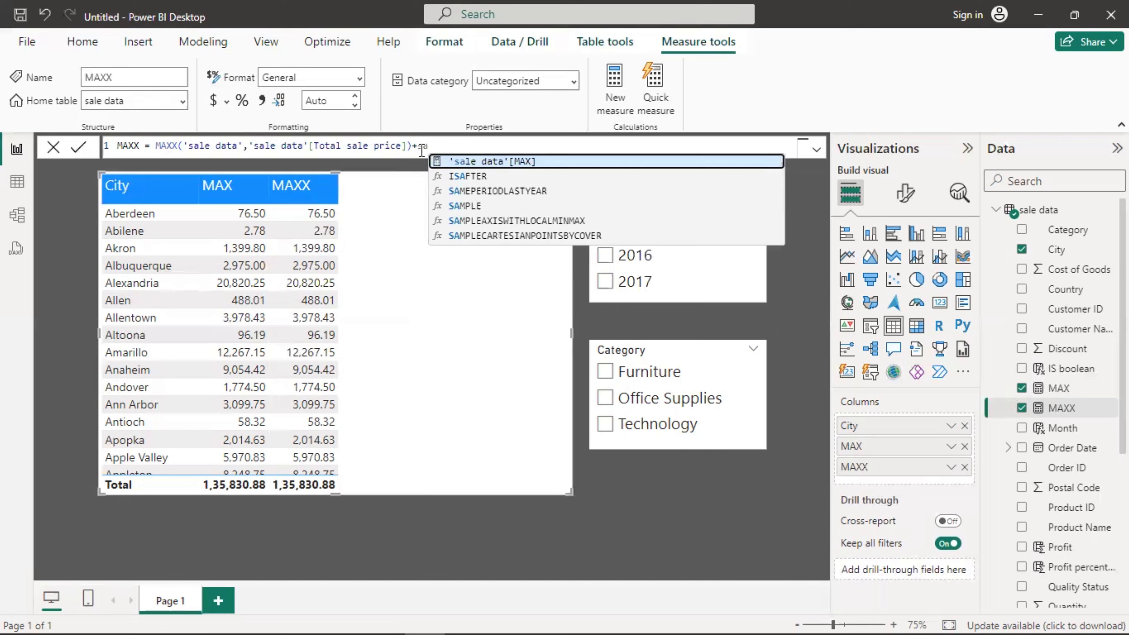
key("BackSpace")
key("BackSpace")
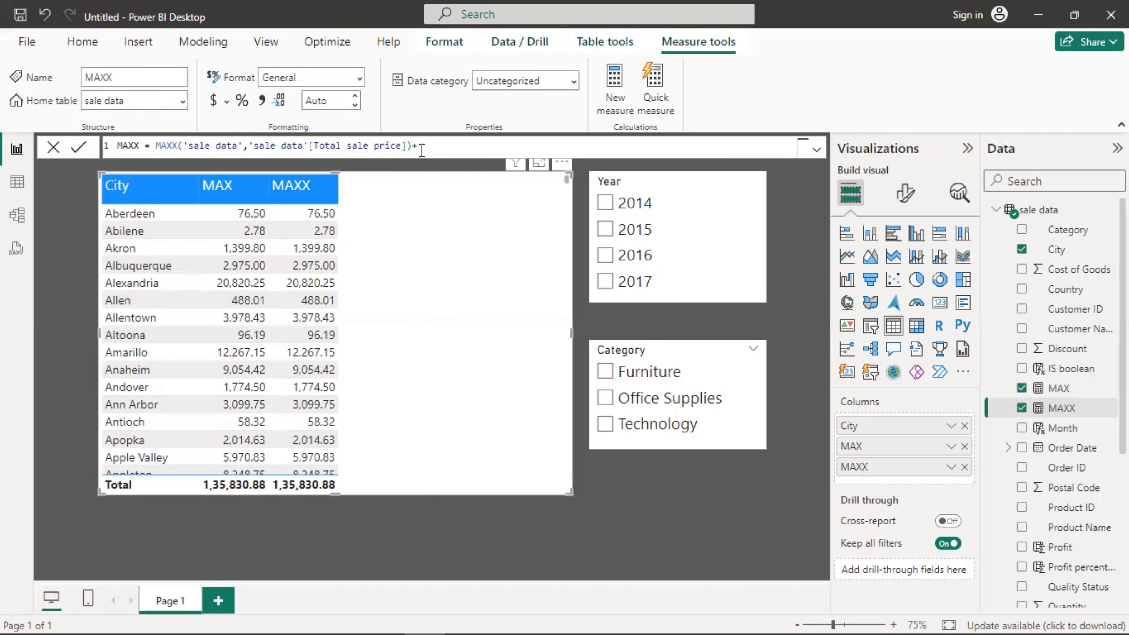
key("BackSpace")
key("BackSpace")
type("+sa")
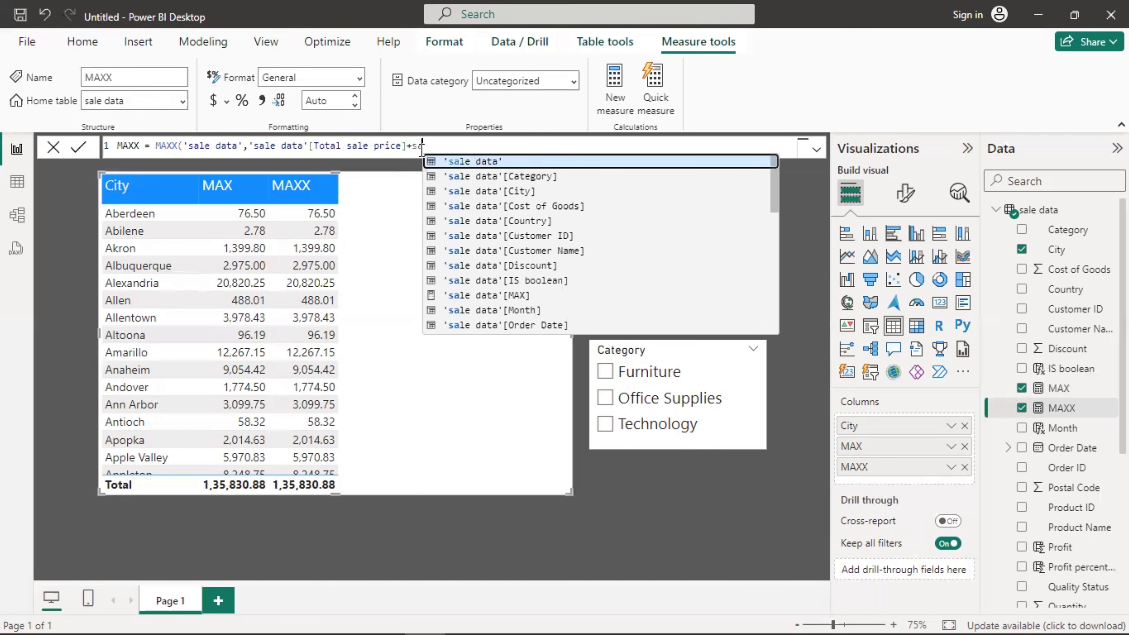
key("Up")
key("Up")
key("Up")
key("Up")
key("Up")
key("Up")
key("Up")
key("Up")
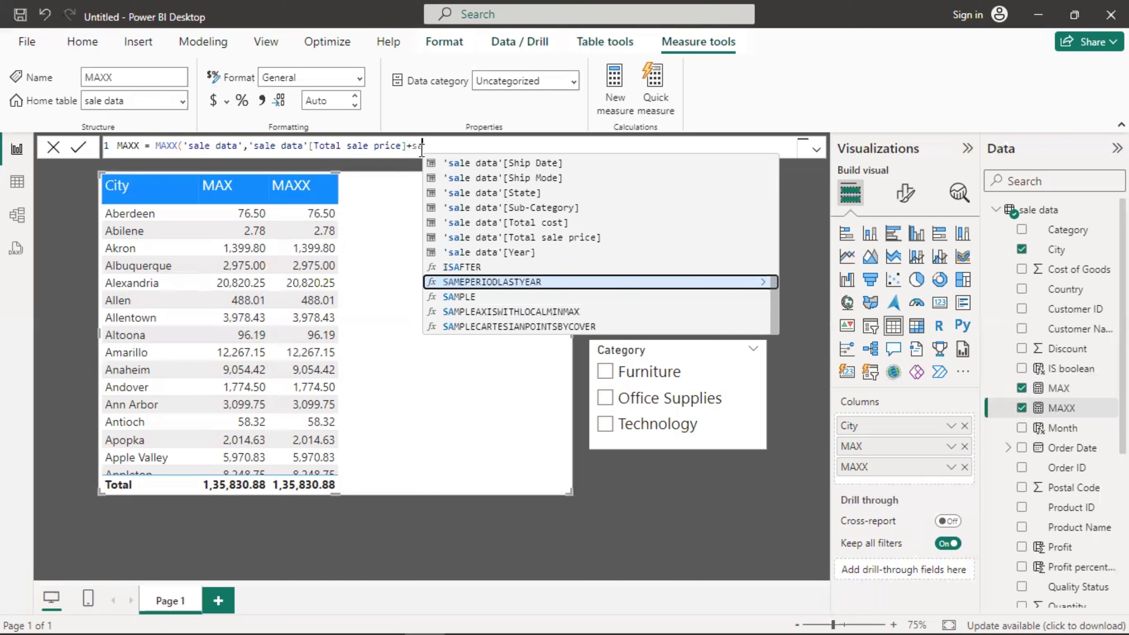
key("Up")
key("Up")
key("Up")
key("Up")
key("Up")
key("Up")
key("Up")
key("Up")
key("Up")
key("Up")
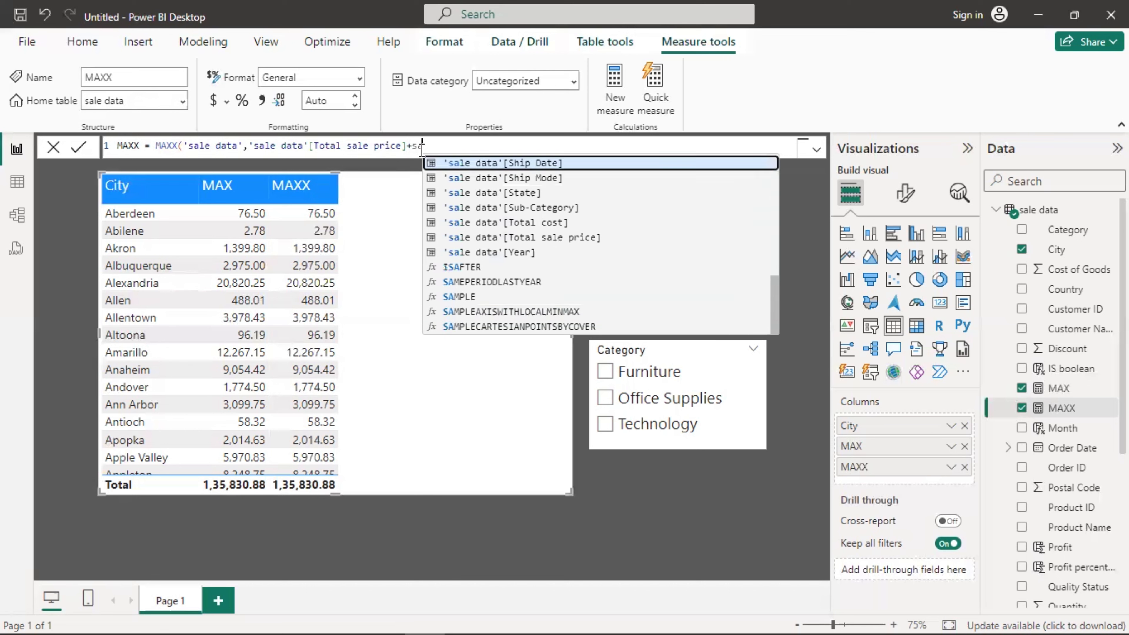
key("Up")
key("Up")
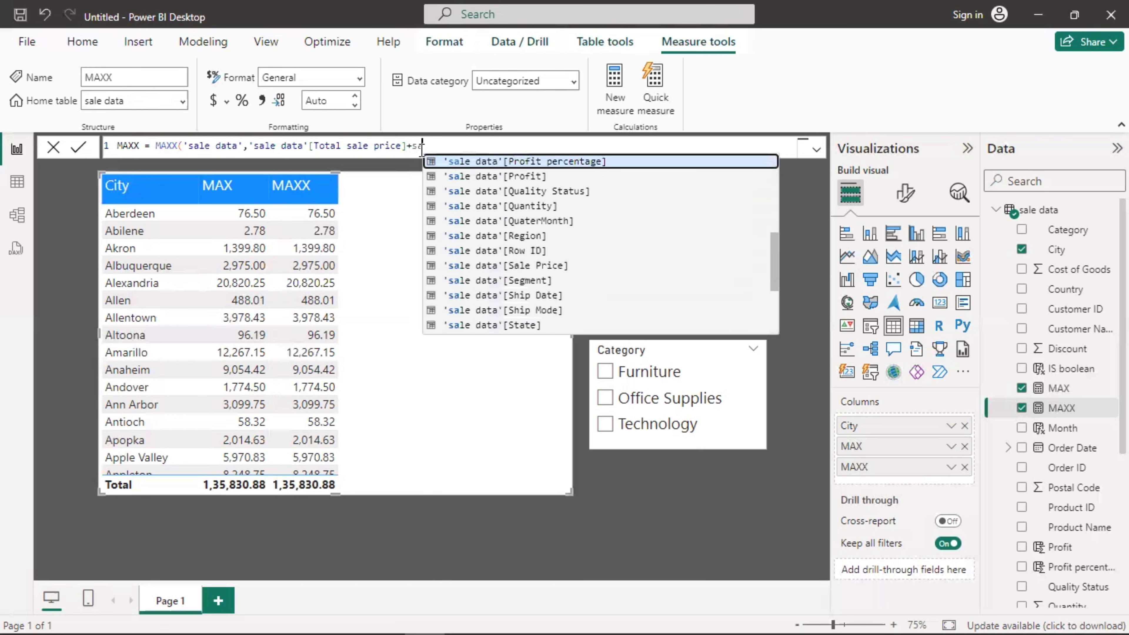
key("Down")
key("Tab")
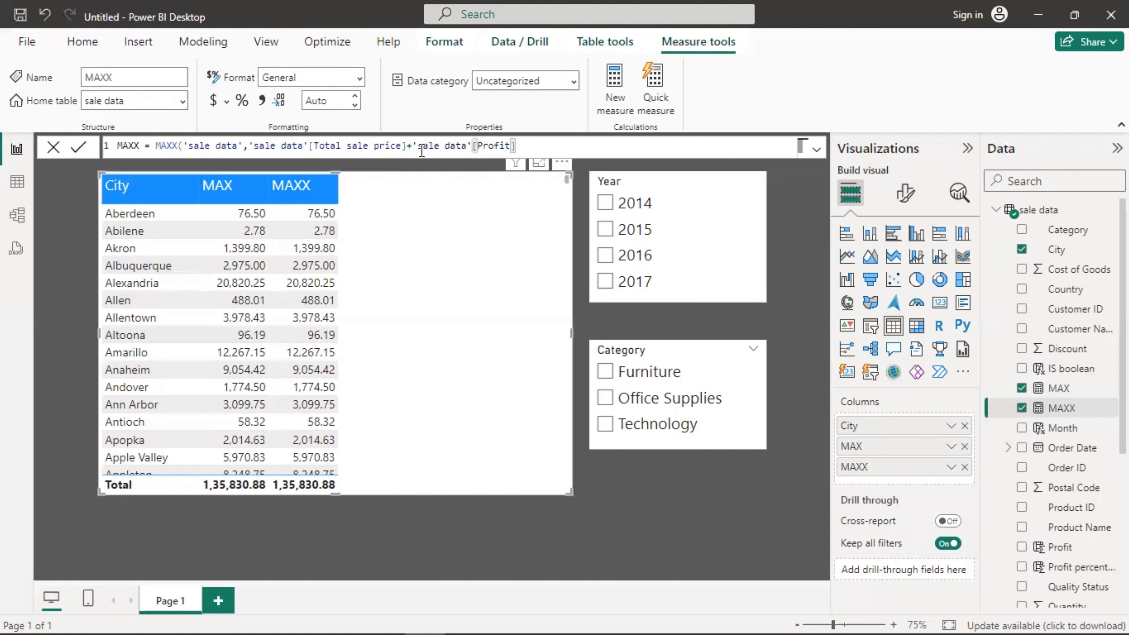
type(")")
key("Return")
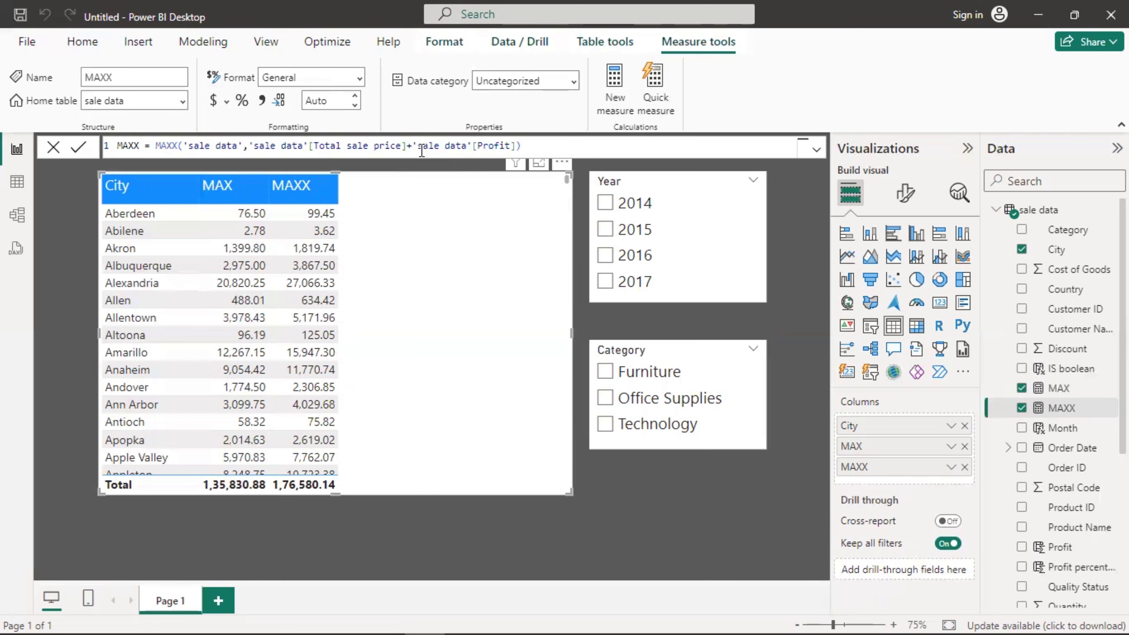
Create another new measure in the sale data table and name it Maxa
left_click(746, 514)
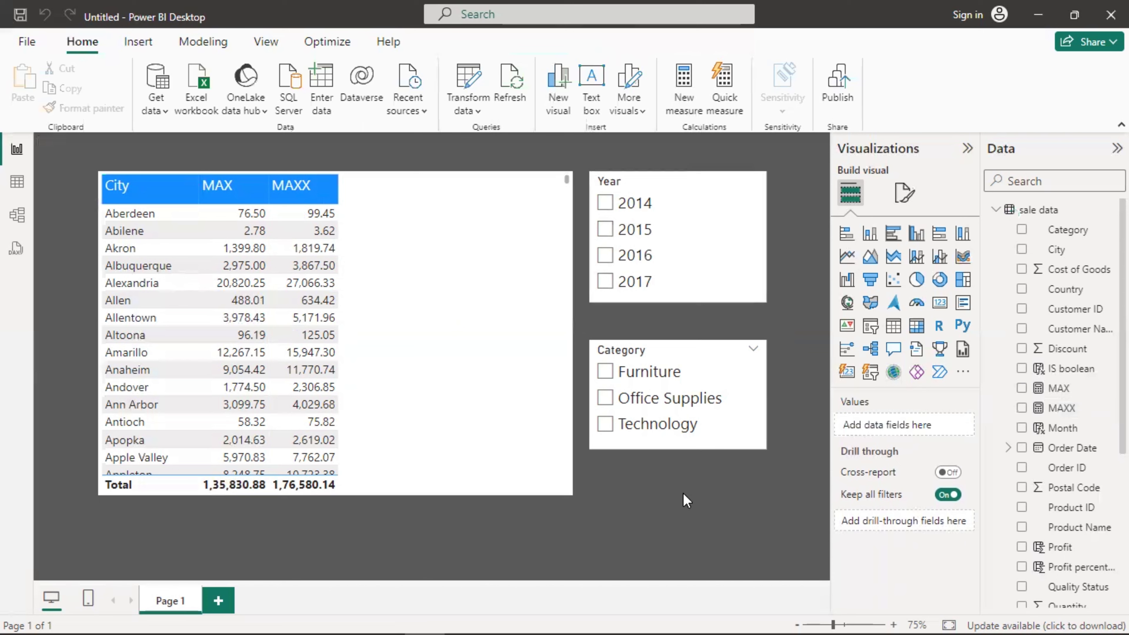
left_click(688, 82)
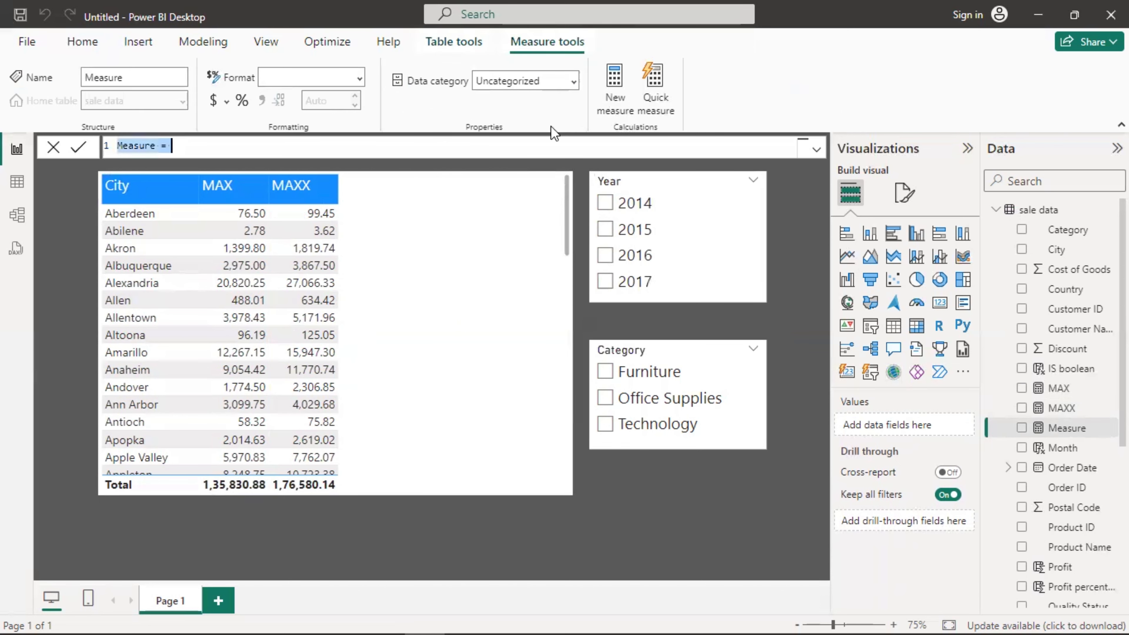
left_click(153, 145)
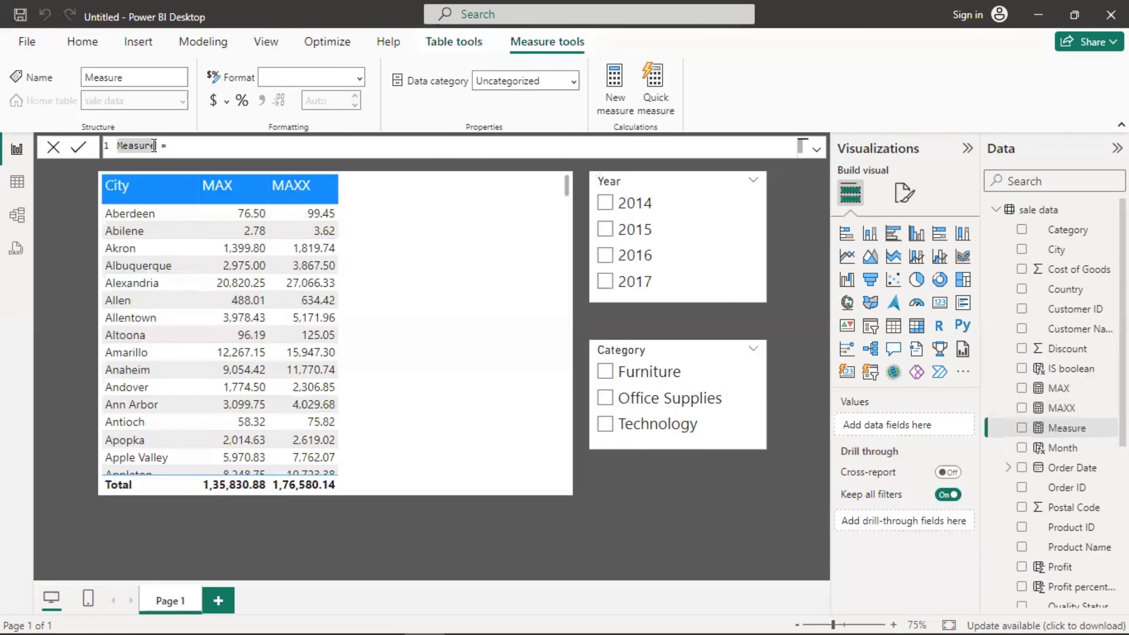
key("BackSpace")
key("BackSpace")
key("BackSpace")
key("BackSpace")
key("BackSpace")
key("BackSpace")
type("axa")
key("Right")
key("Right")
Enter the MAXA function without an argument as the Maxa measure's formula and commit it
type("ma")
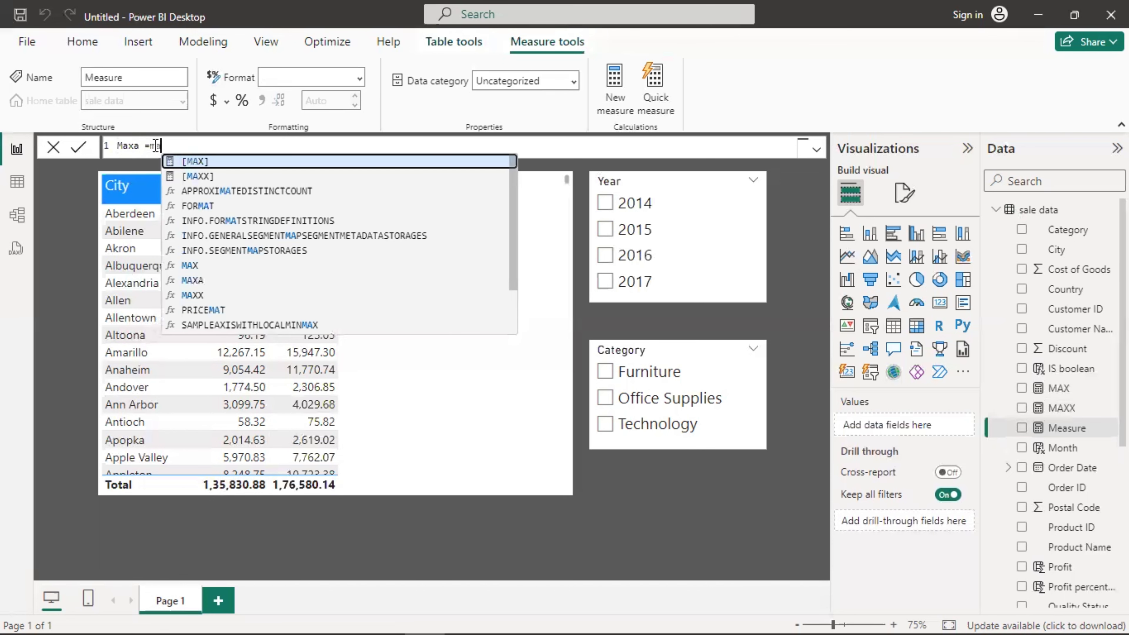
key("Down")
key("Down")
key("Down")
key("Down")
key("Down")
key("Down")
key("Down")
key("Down")
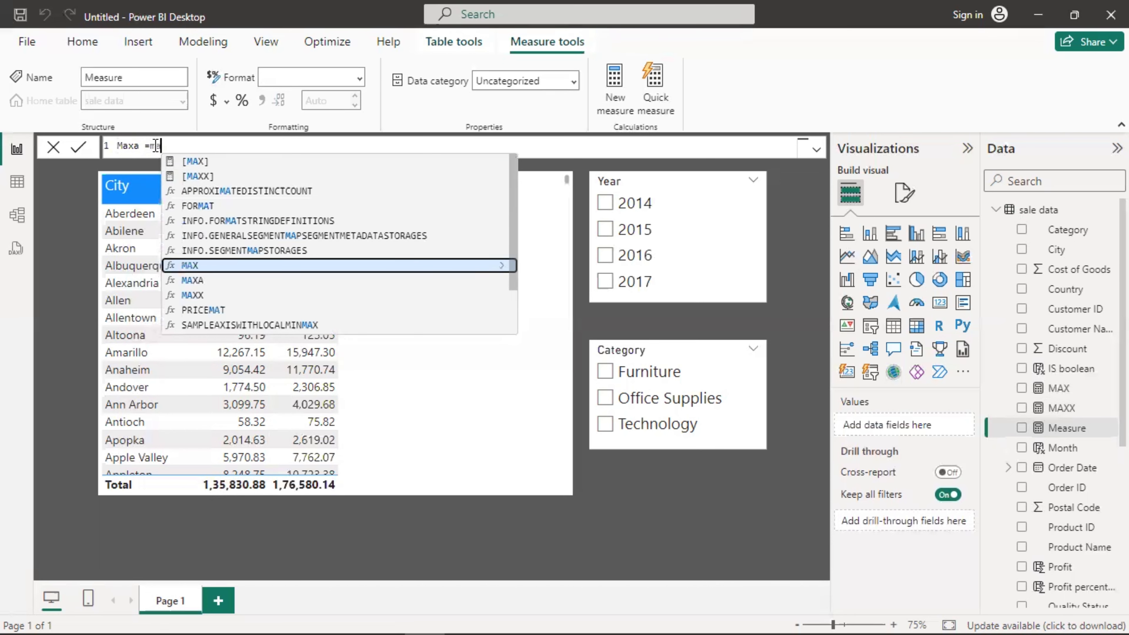
key("Tab")
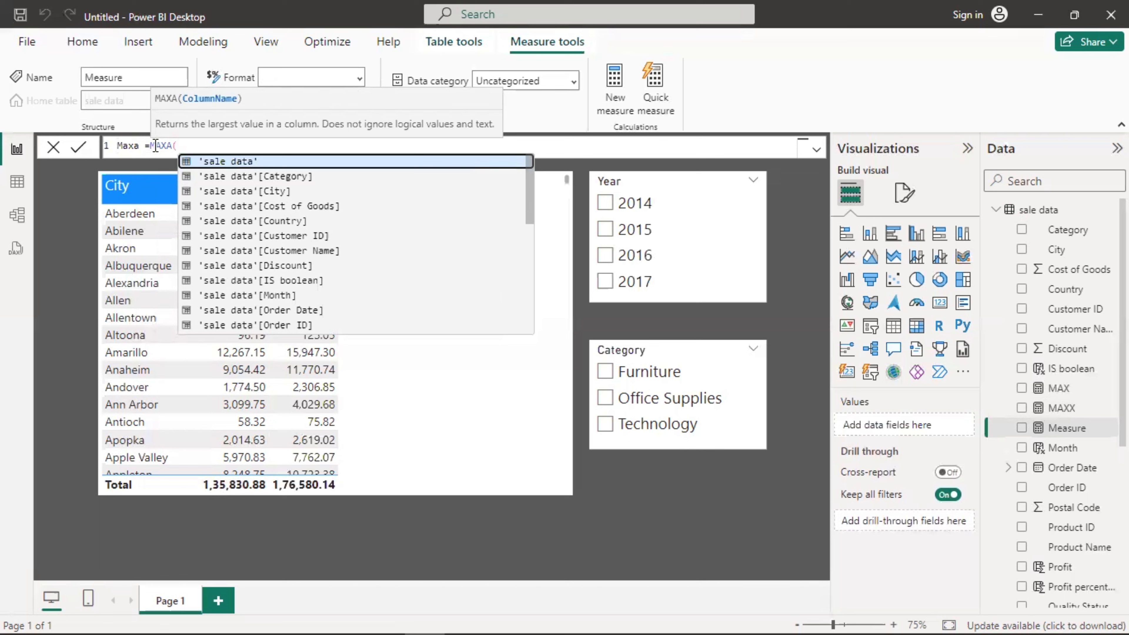
type(")")
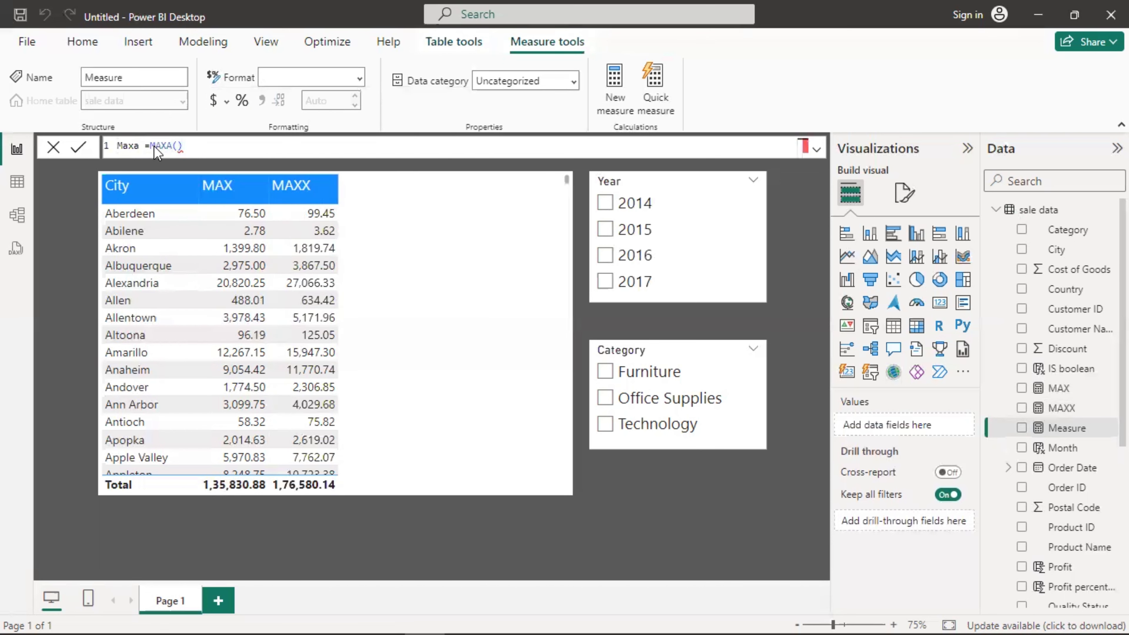
key("Return")
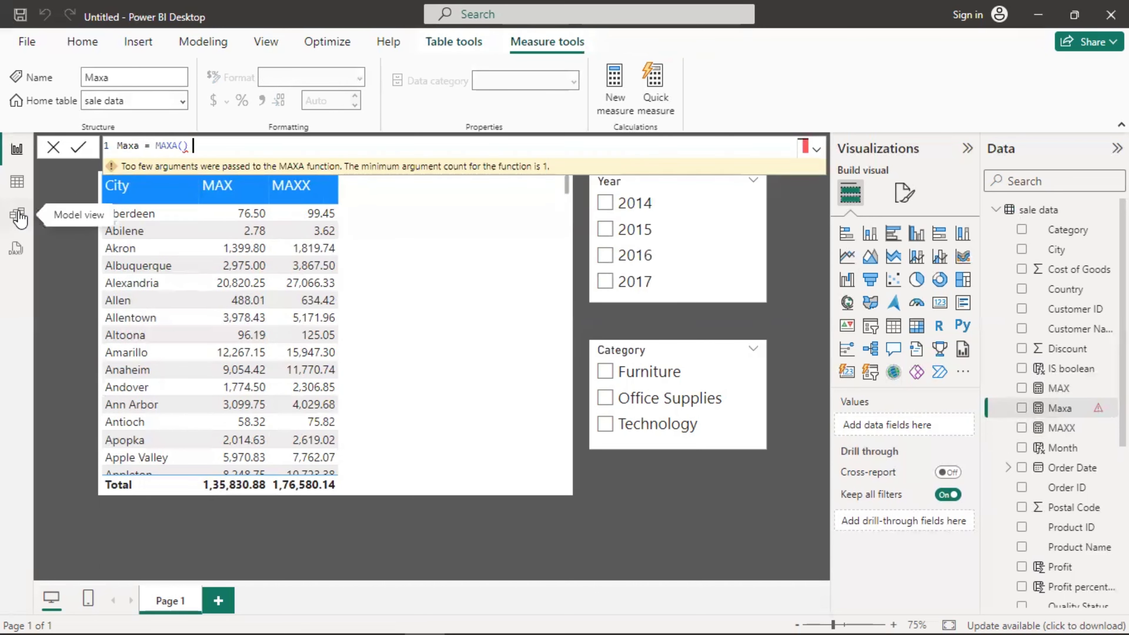
Examine the IS boolean column and its formula in the sale data table's rows, and return to the report
left_click(17, 183)
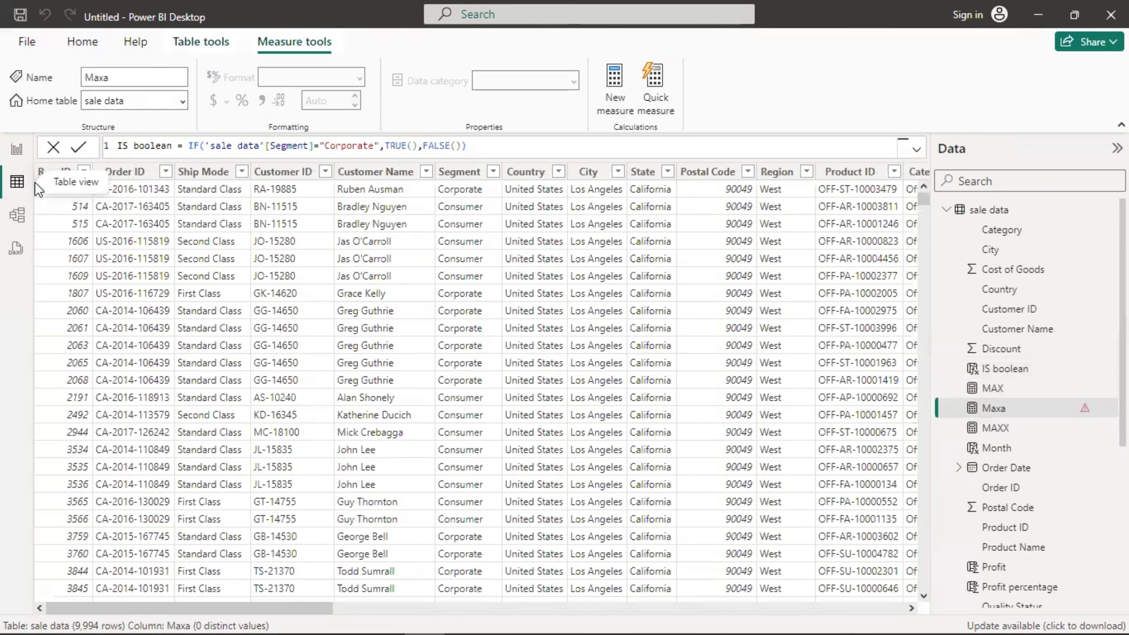
left_click_drag(218, 612, 864, 609)
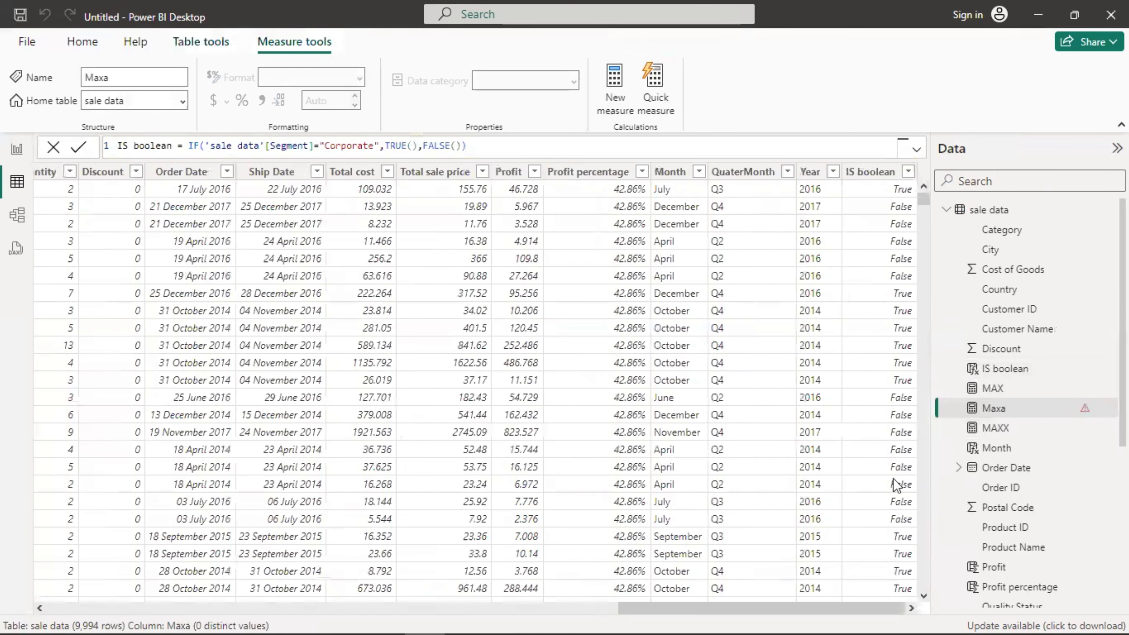
left_click(874, 177)
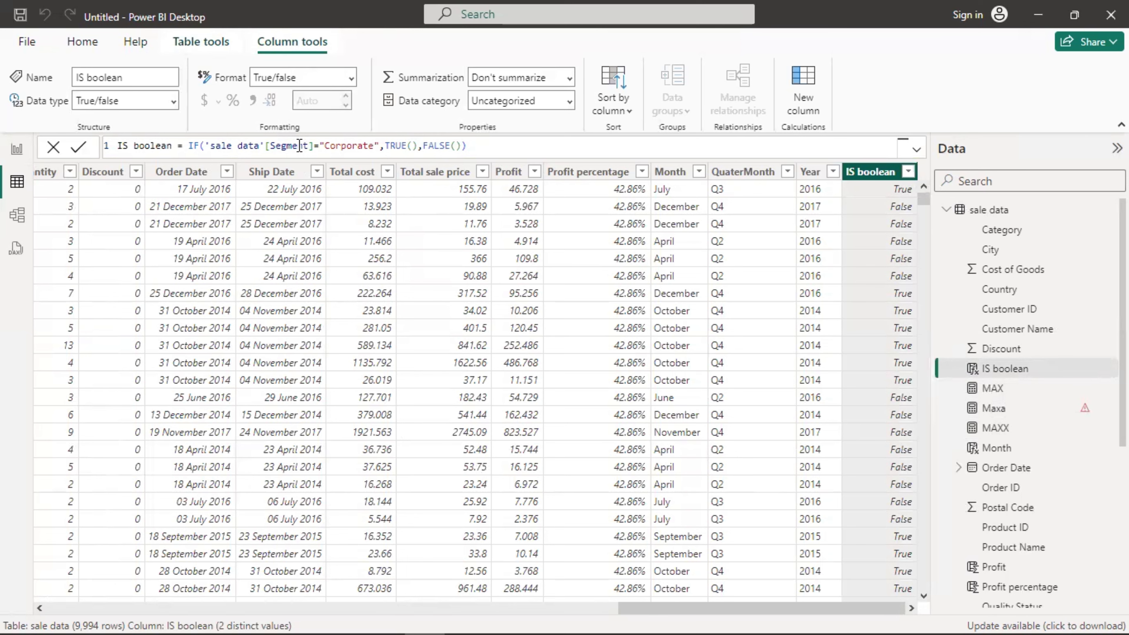
left_click(16, 150)
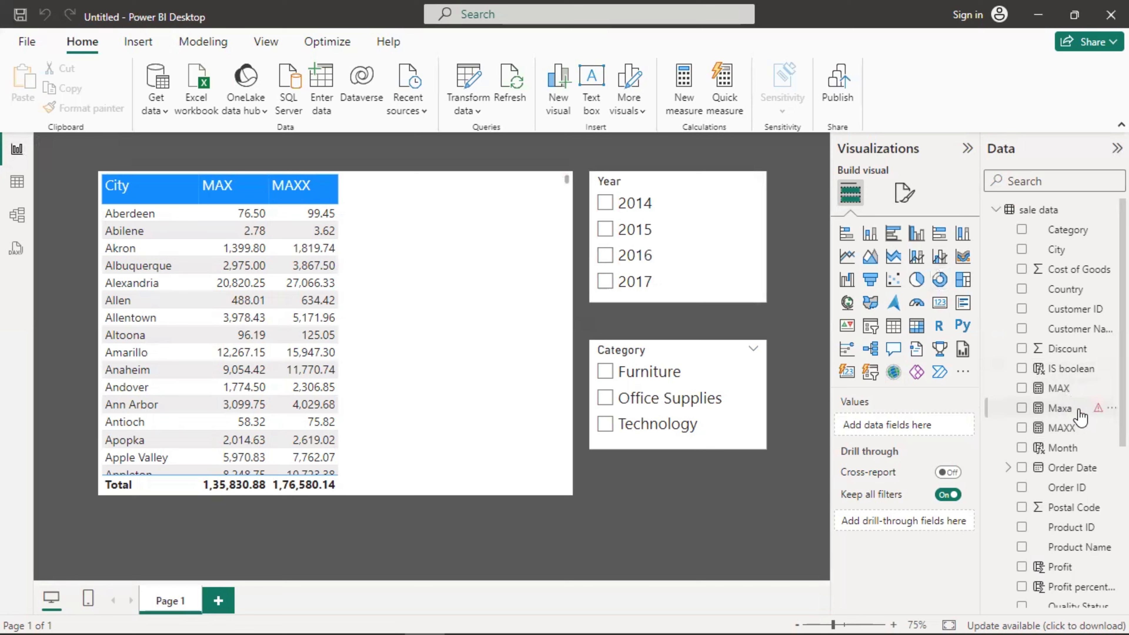
Complete the Maxa measure's formula as MAXA('sale data'[IS boolean])
left_click(1067, 408)
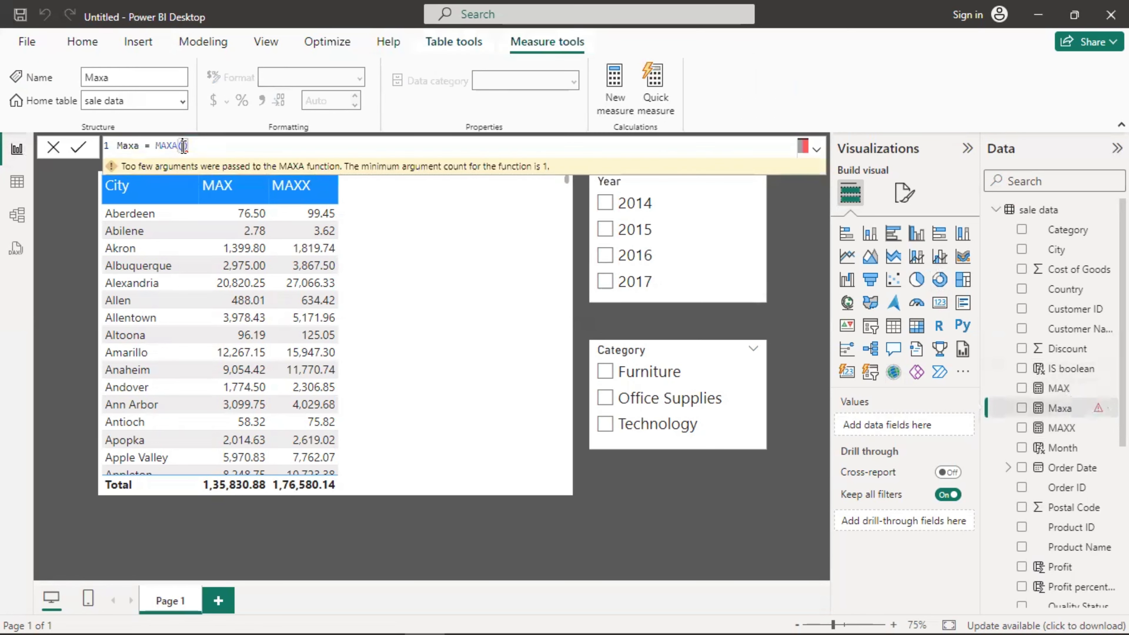
left_click(213, 142)
key("BackSpace")
key("BackSpace")
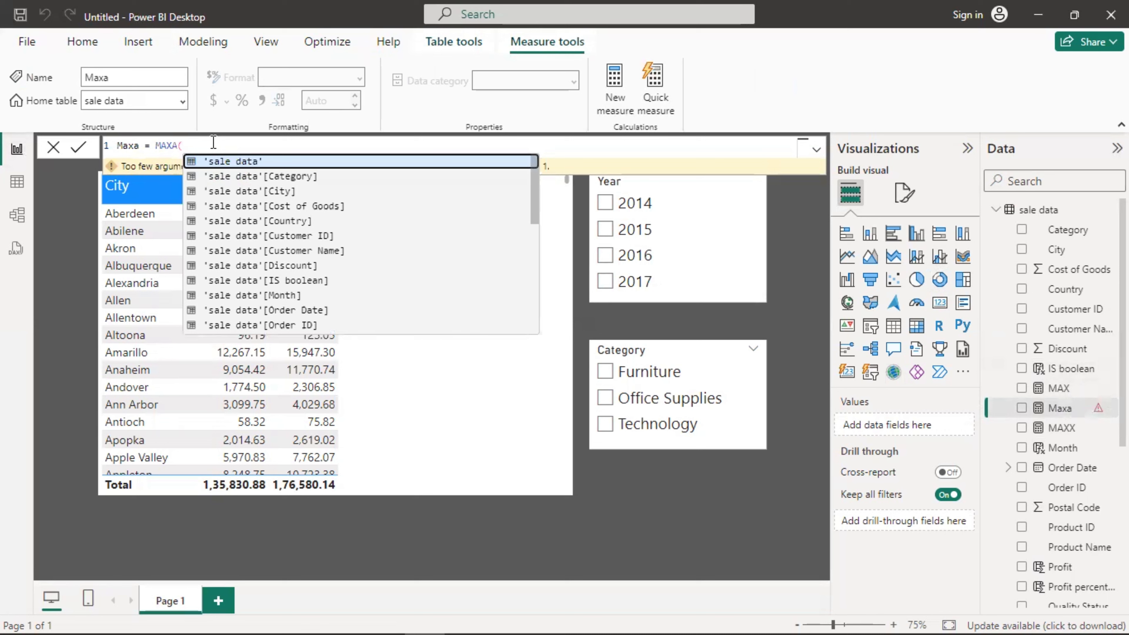
key("Down")
key("Down")
key("Down")
key("Down")
key("Down")
key("Down")
key("Down")
key("Down")
key("Down")
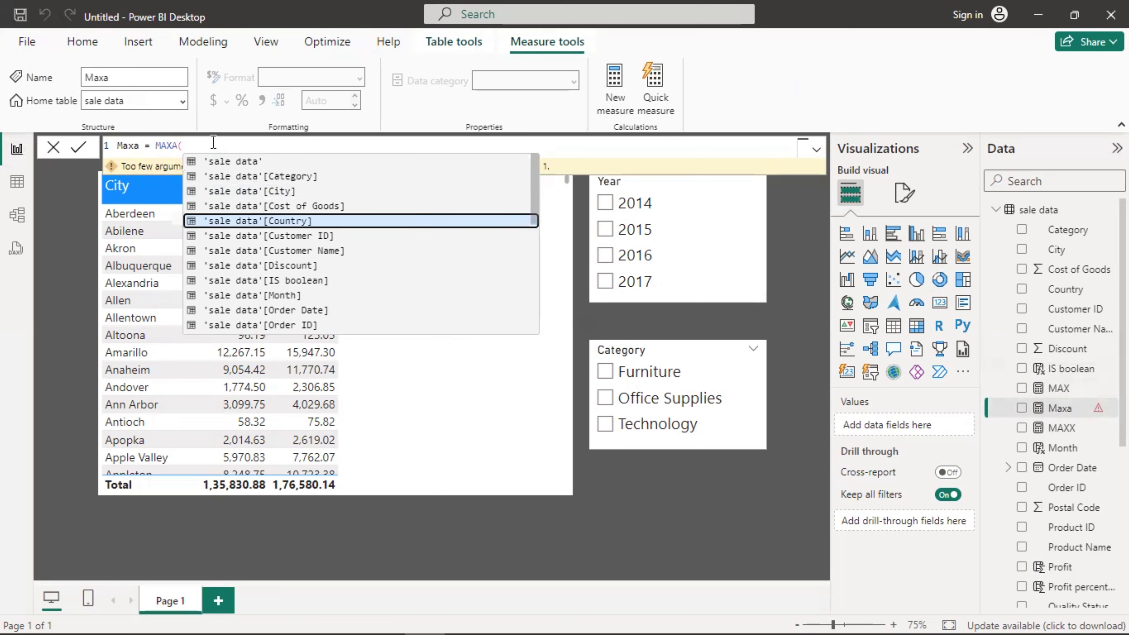
key("Down")
key("Down")
key("Down")
key("Down")
key("Down")
key("Down")
key("Down")
key("Down")
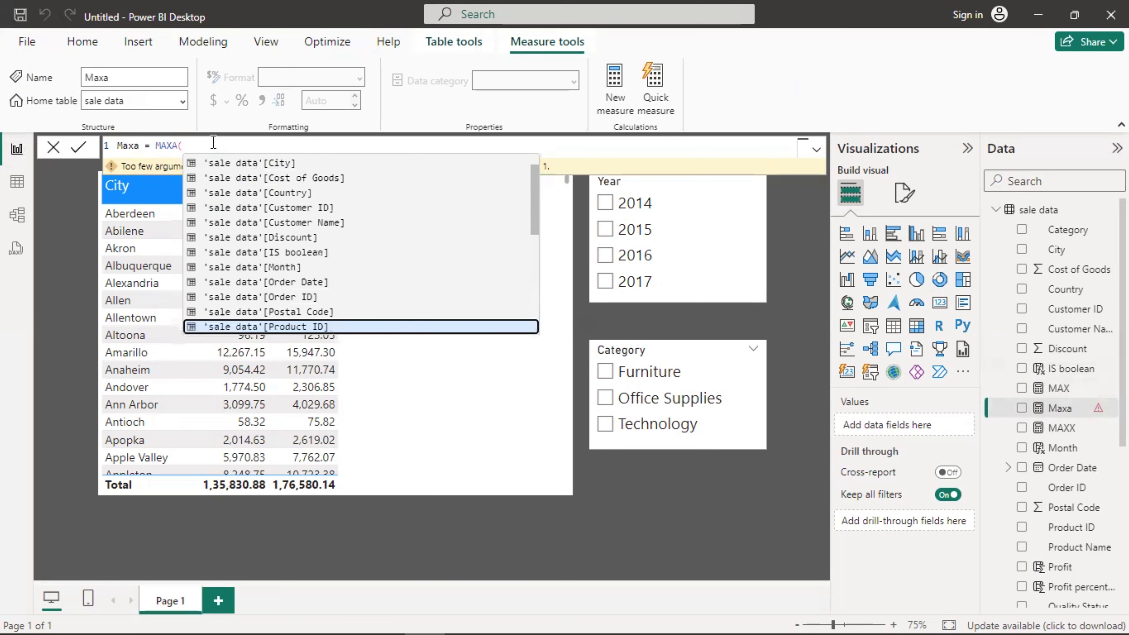
key("Down")
key("Down")
key("Down")
key("Down")
key("Down")
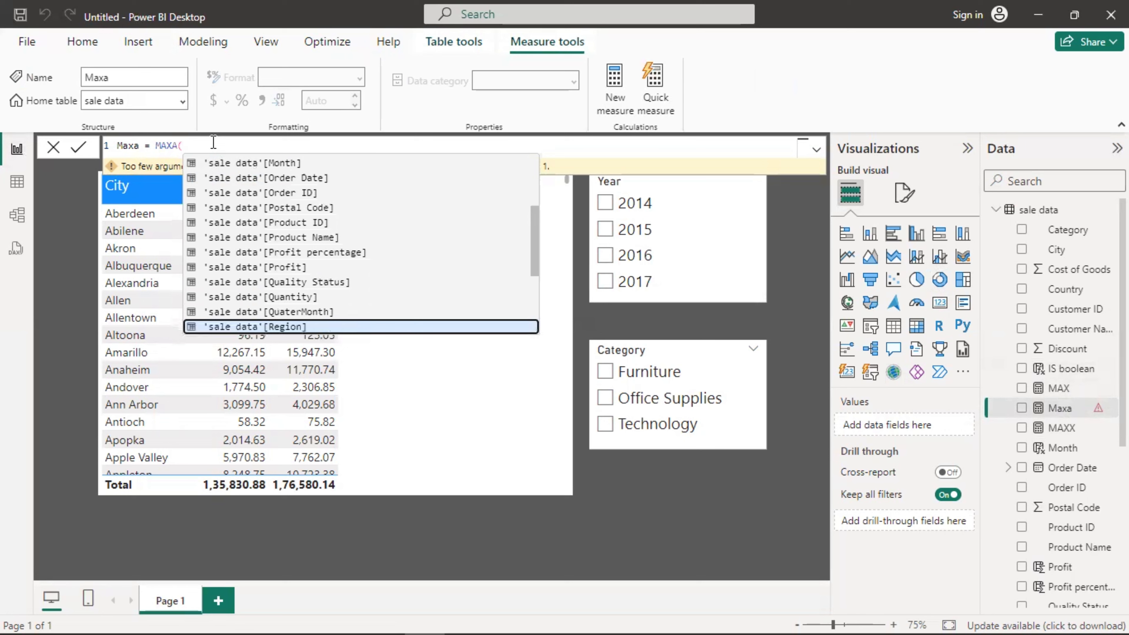
key("Down")
key("Down")
key("Down")
key("Down")
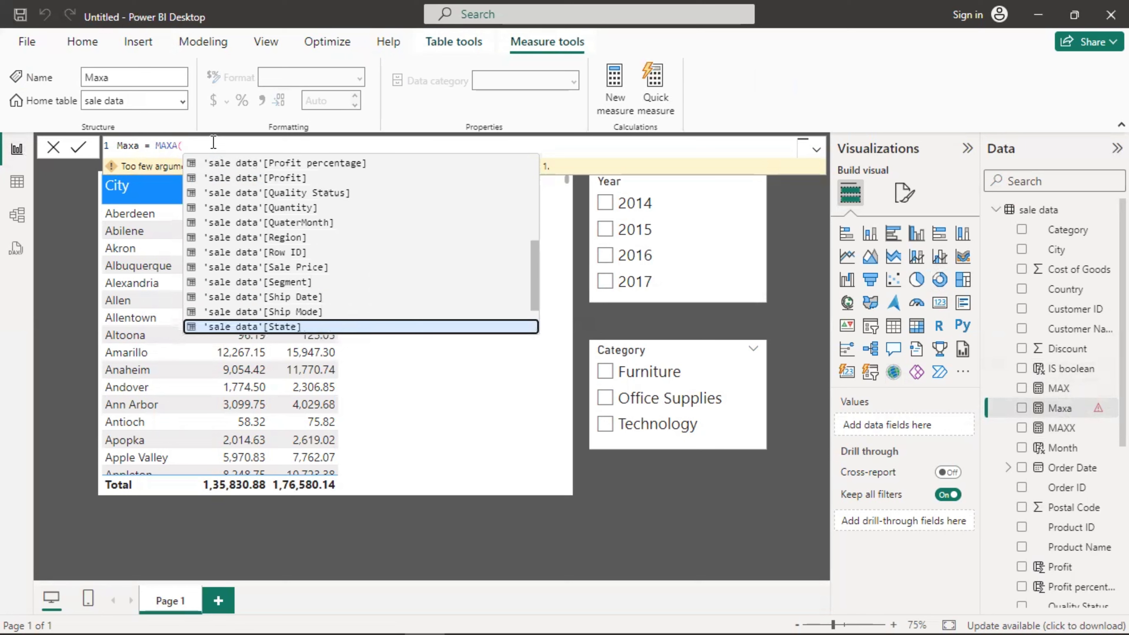
key("Up")
key("Up")
key("Up")
key("Up")
key("Up")
key("Up")
key("Up")
key("Up")
key("Up")
key("Up")
key("Up")
key("Up")
key("Up")
key("Up")
key("Up")
key("Up")
key("Up")
key("Up")
key("Up")
key("Up")
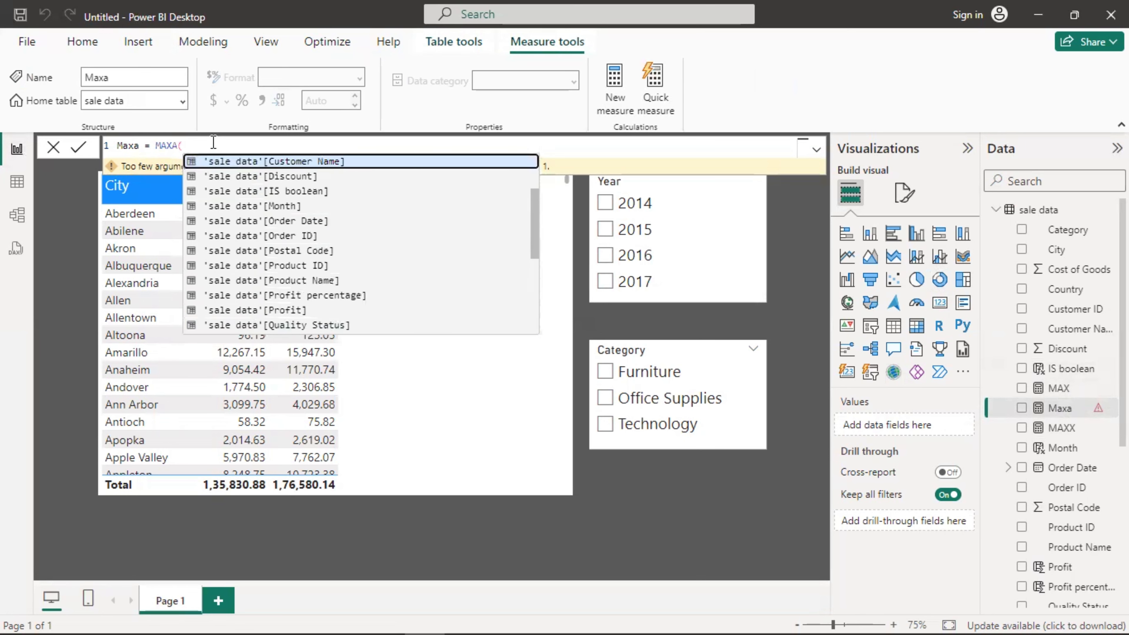
key("Down")
key("Down")
key("Tab")
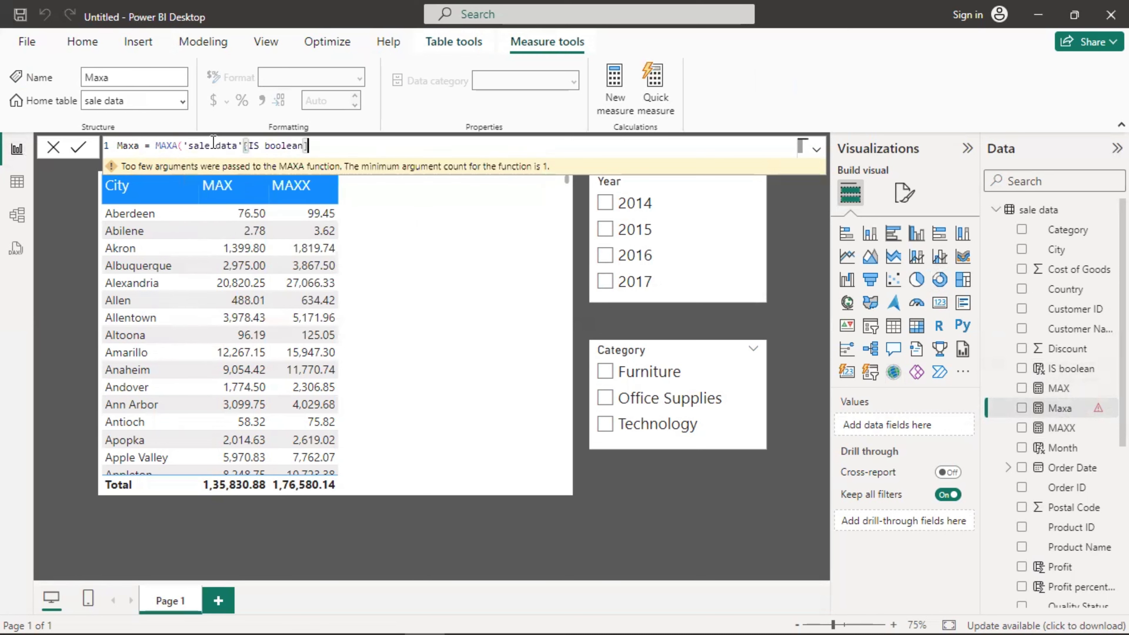
type(")")
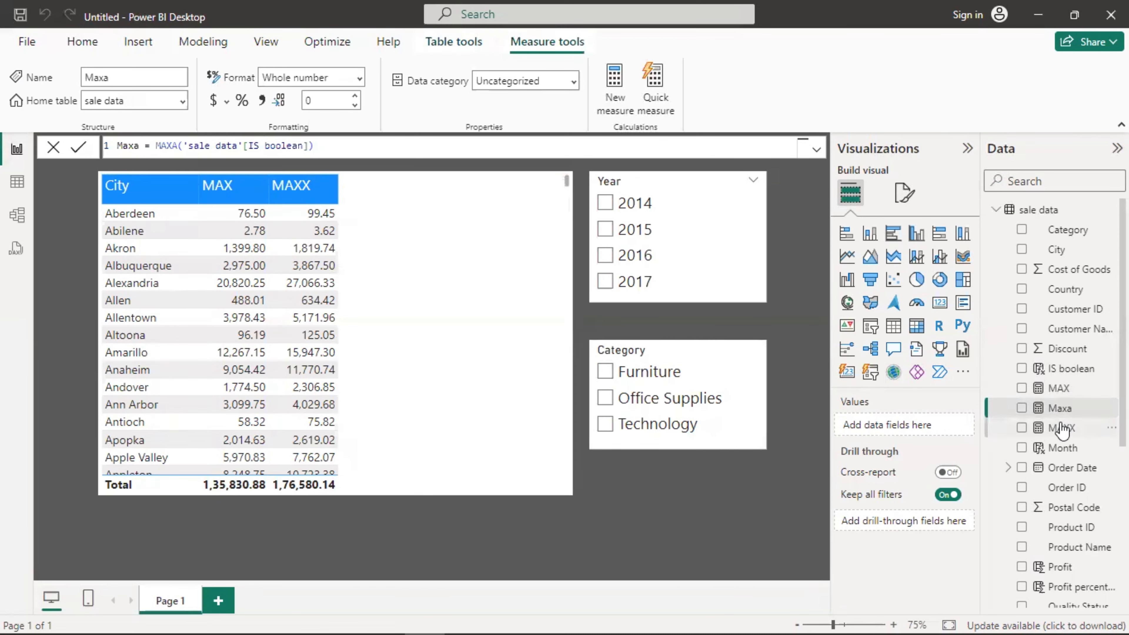
Add the Maxa measure as a column in the City table and narrow the table visual to fit its columns
left_click_drag(1062, 411, 407, 203)
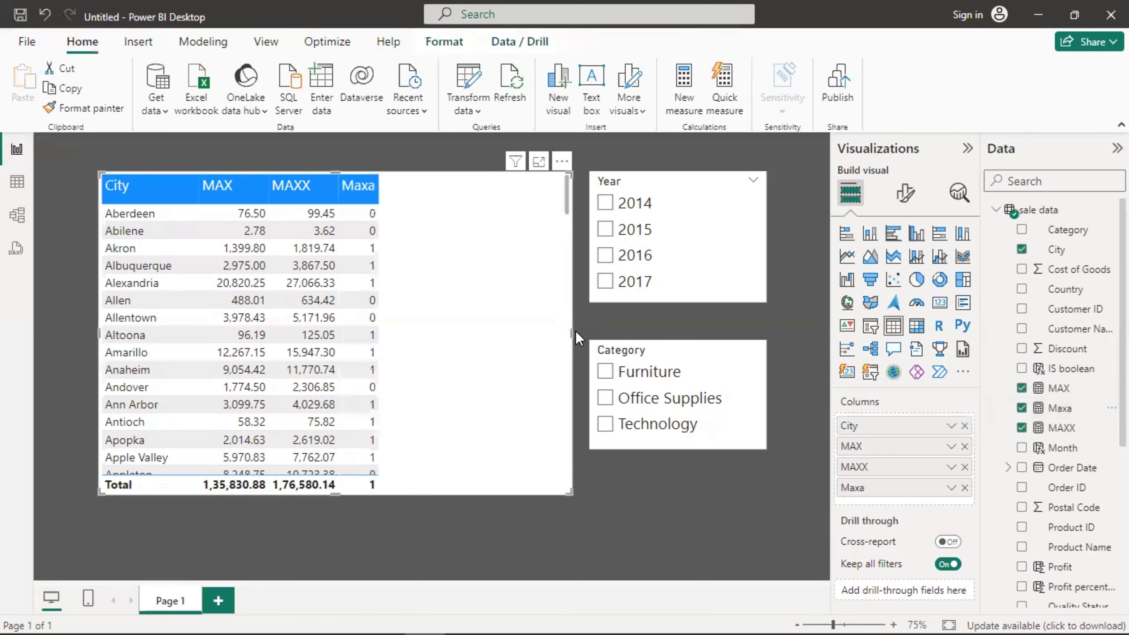
left_click_drag(572, 332, 405, 325)
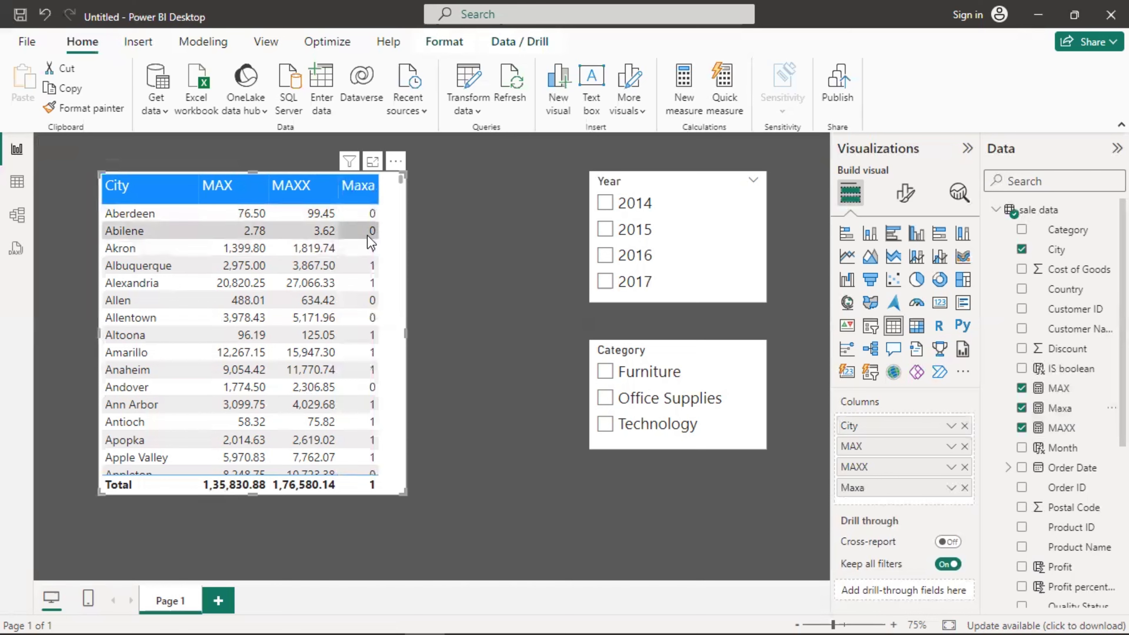
Review the Maxa values per city and filter the City table to the Furniture category
scroll(371, 247, "down", 3)
scroll(371, 246, "up", 3)
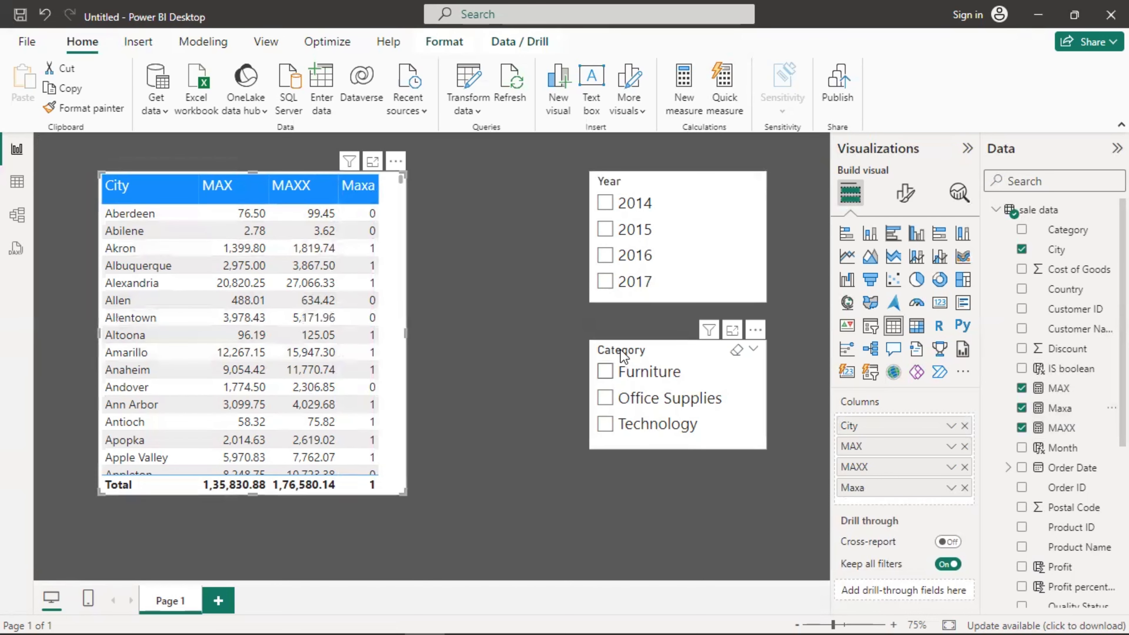
left_click(640, 373)
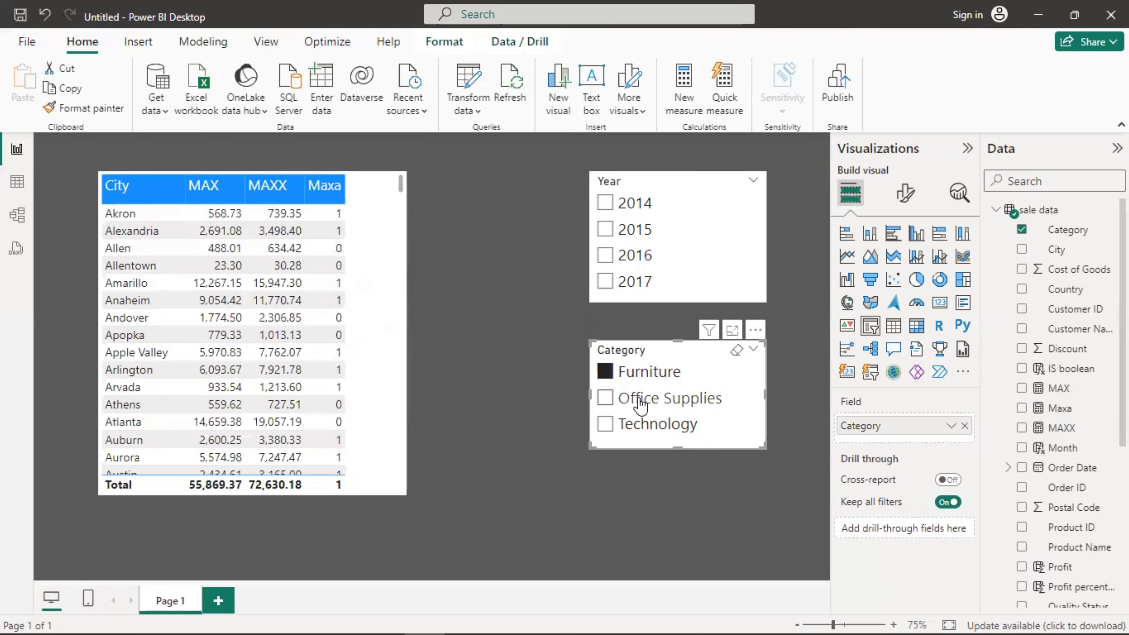
Compare the City table's values under the Technology and Office Supplies categories, and clear the category filter
left_click(642, 380)
left_click(644, 423)
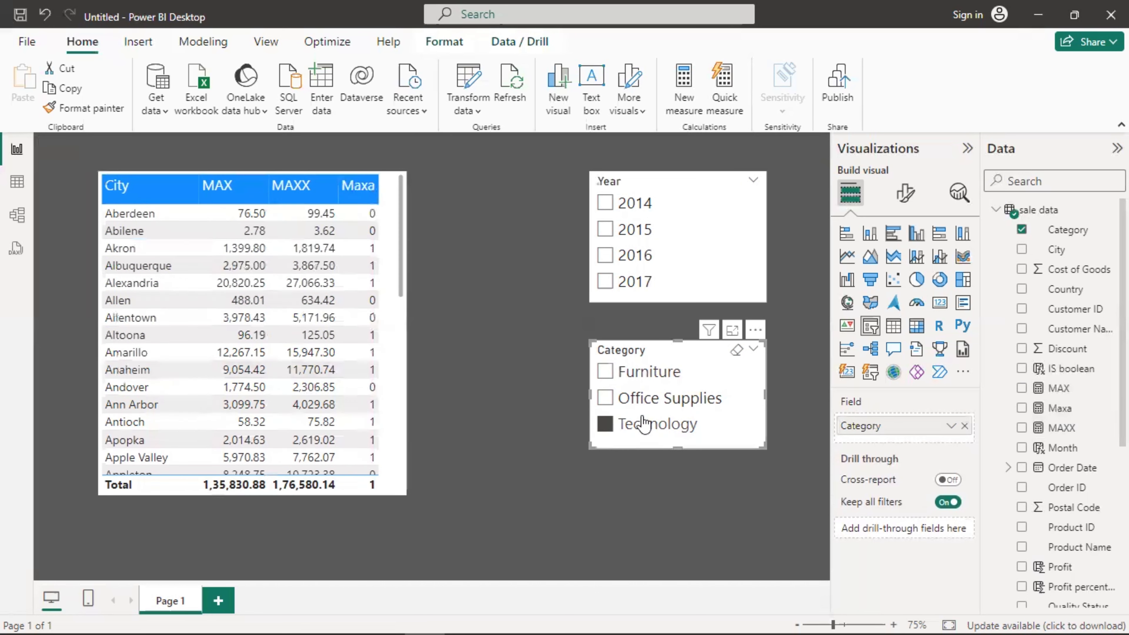
left_click(644, 424)
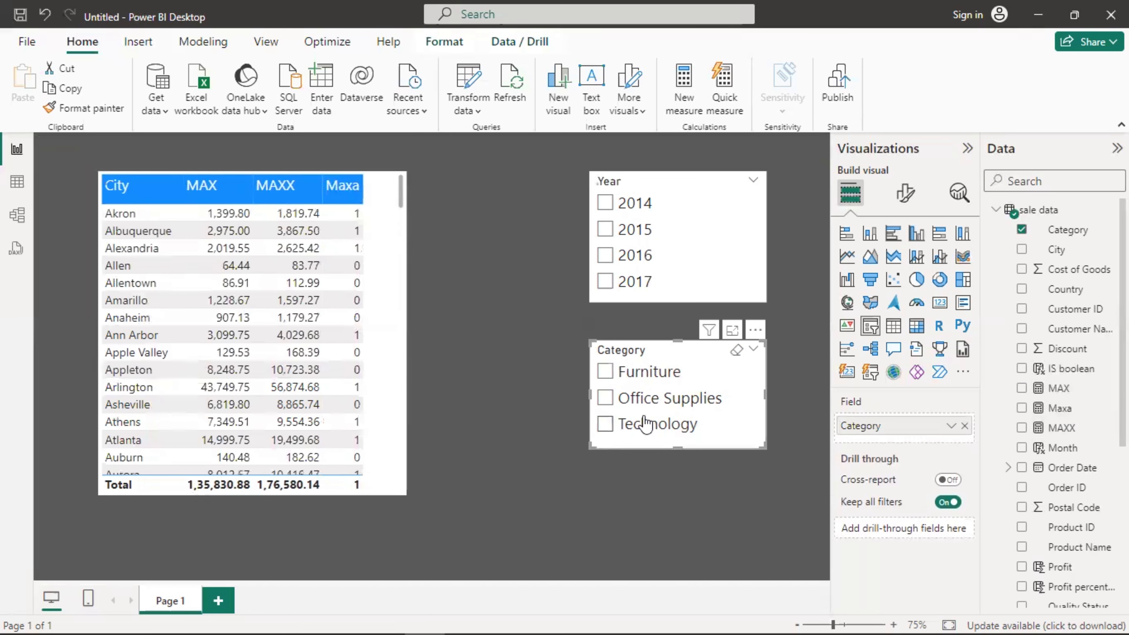
left_click(669, 398)
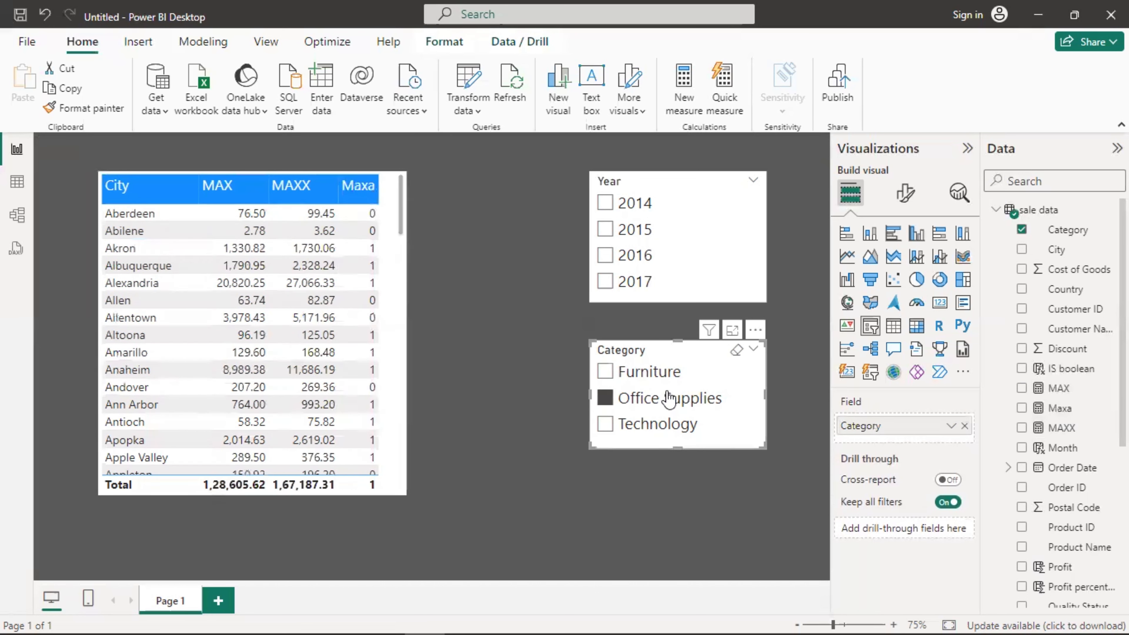
left_click(669, 398)
Compare the City table's values for 2017 and 2016, clear the year filter and review the Maxa values per city
left_click(614, 282)
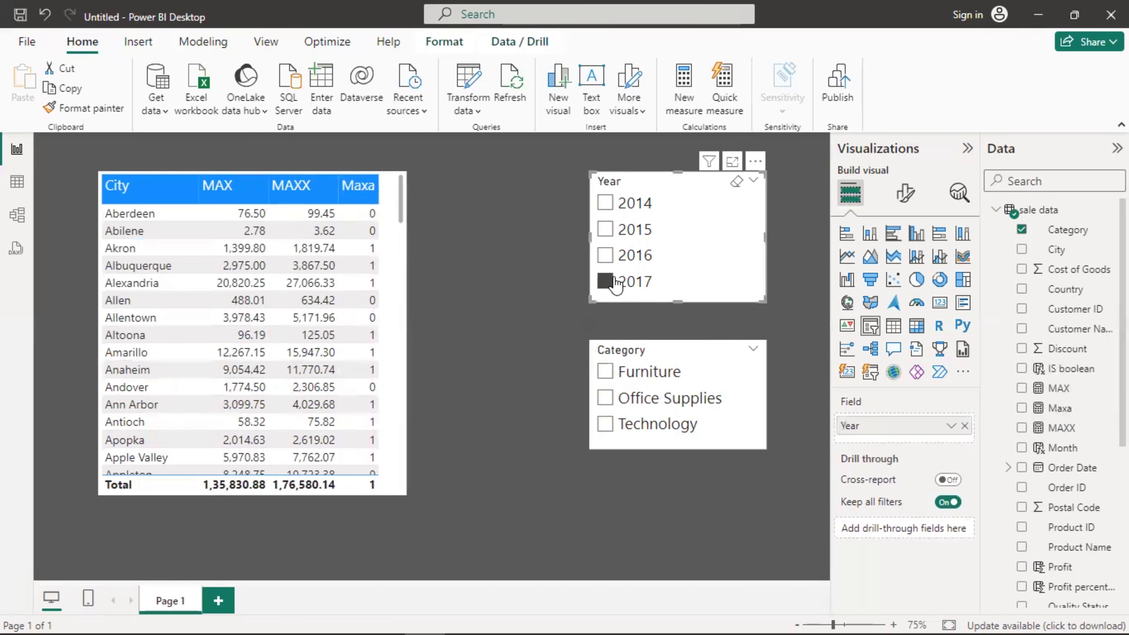
left_click(614, 282)
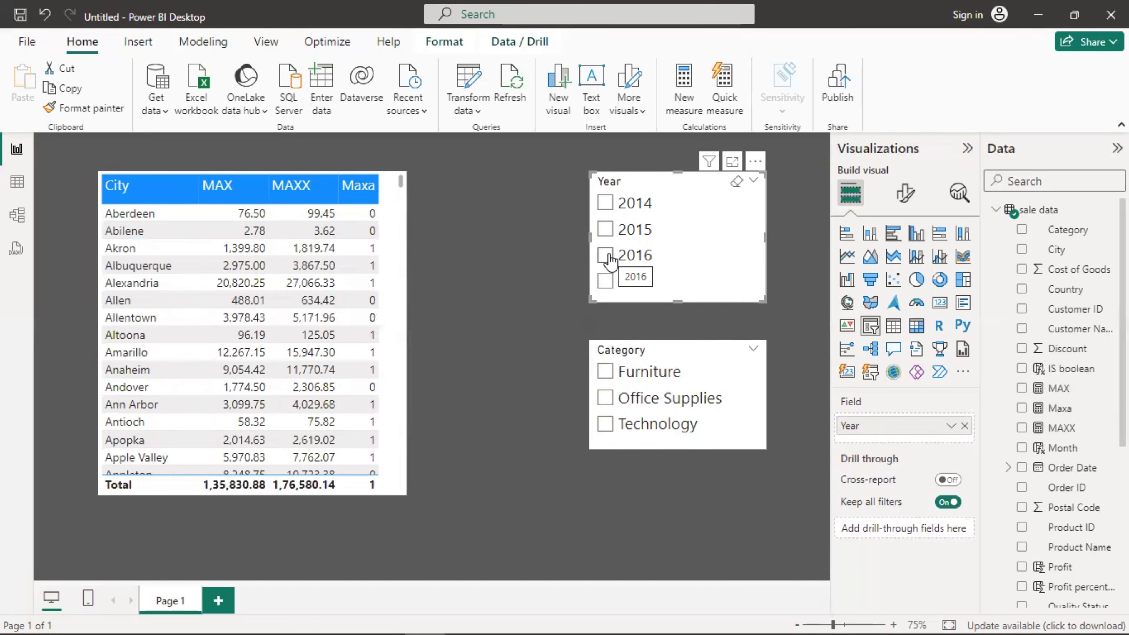
left_click(609, 259)
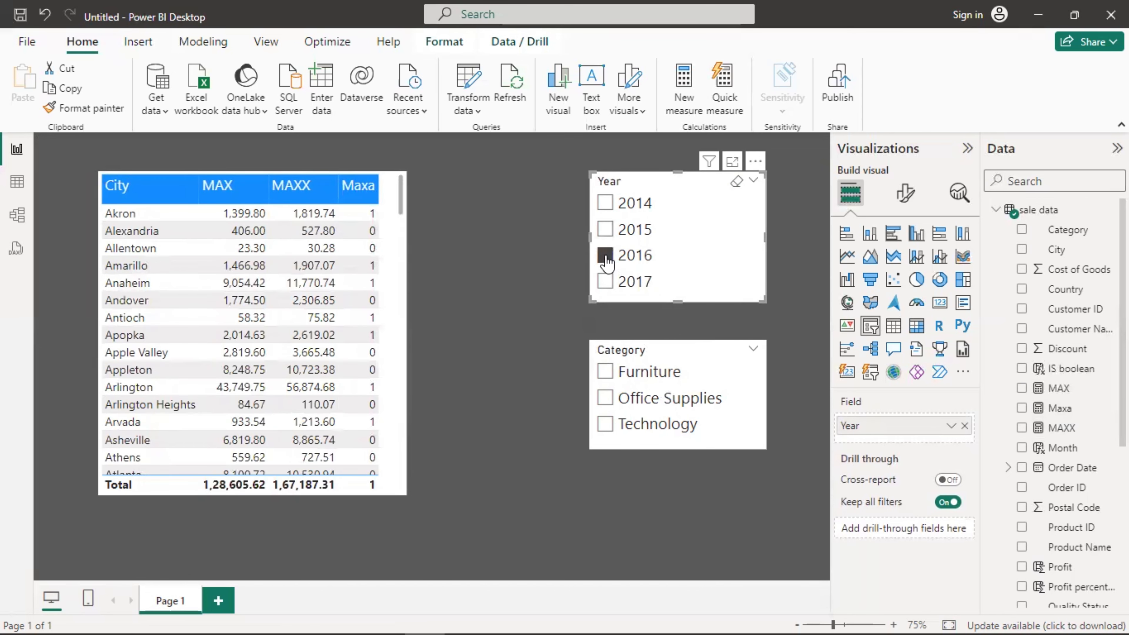
left_click(606, 256)
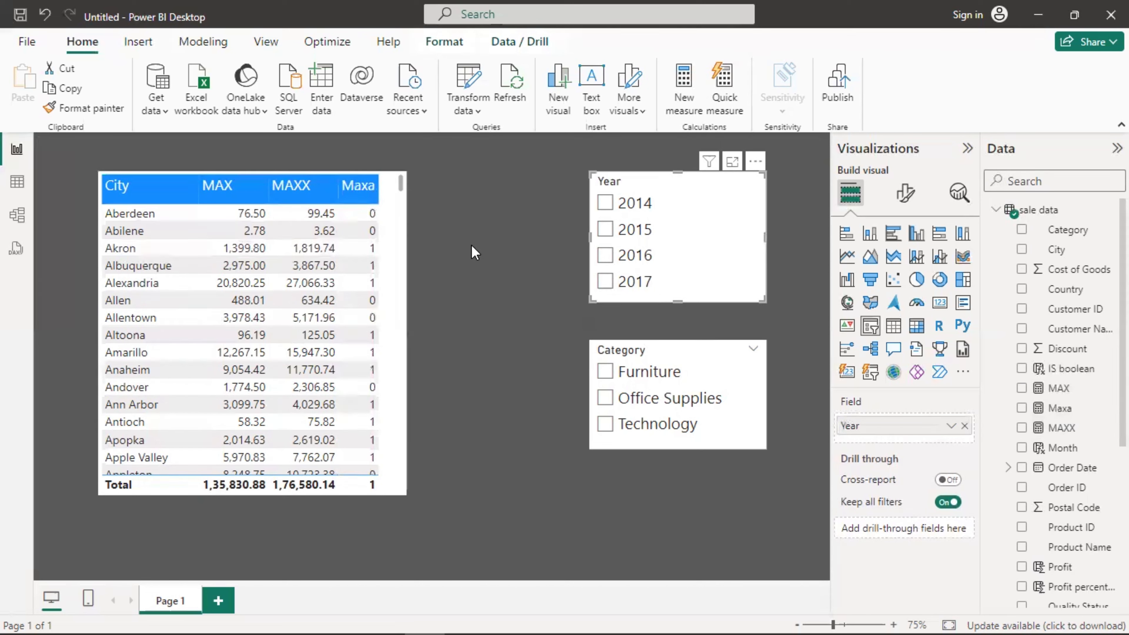
scroll(368, 258, "down", 2)
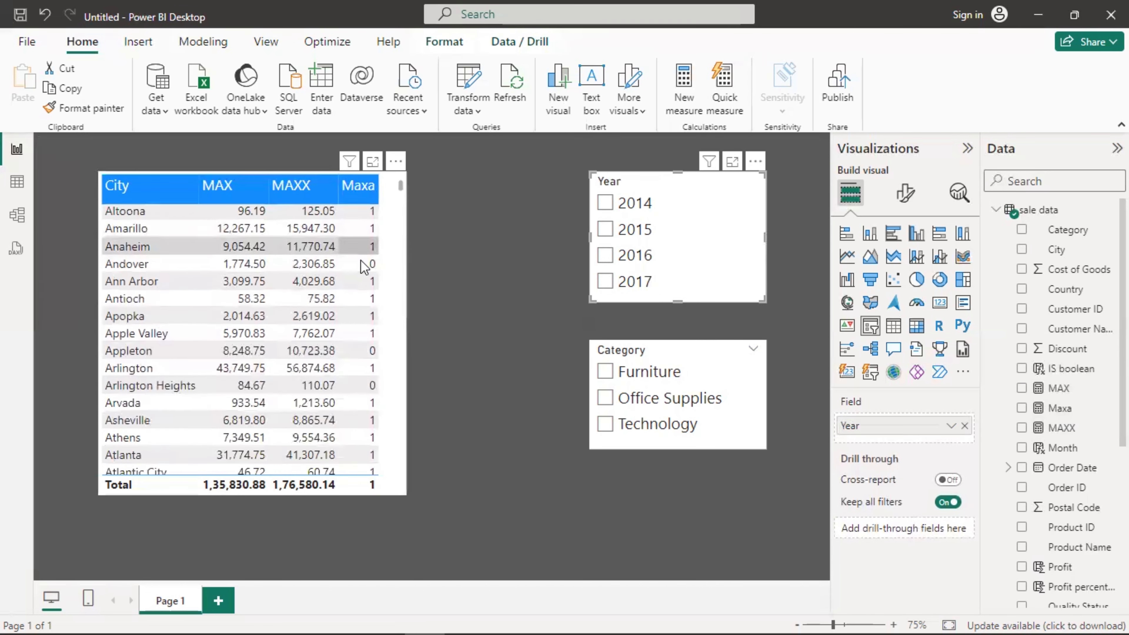
scroll(360, 268, "up", 2)
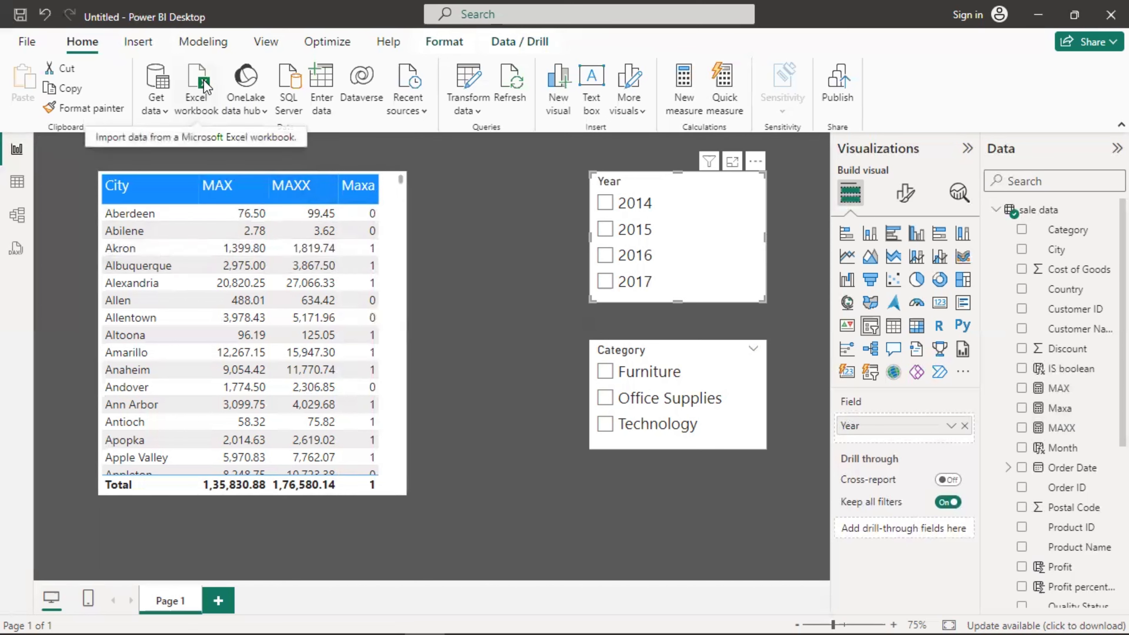
Create a new measure in the sale data table, name it MAXA date and begin its formula
left_click(684, 88)
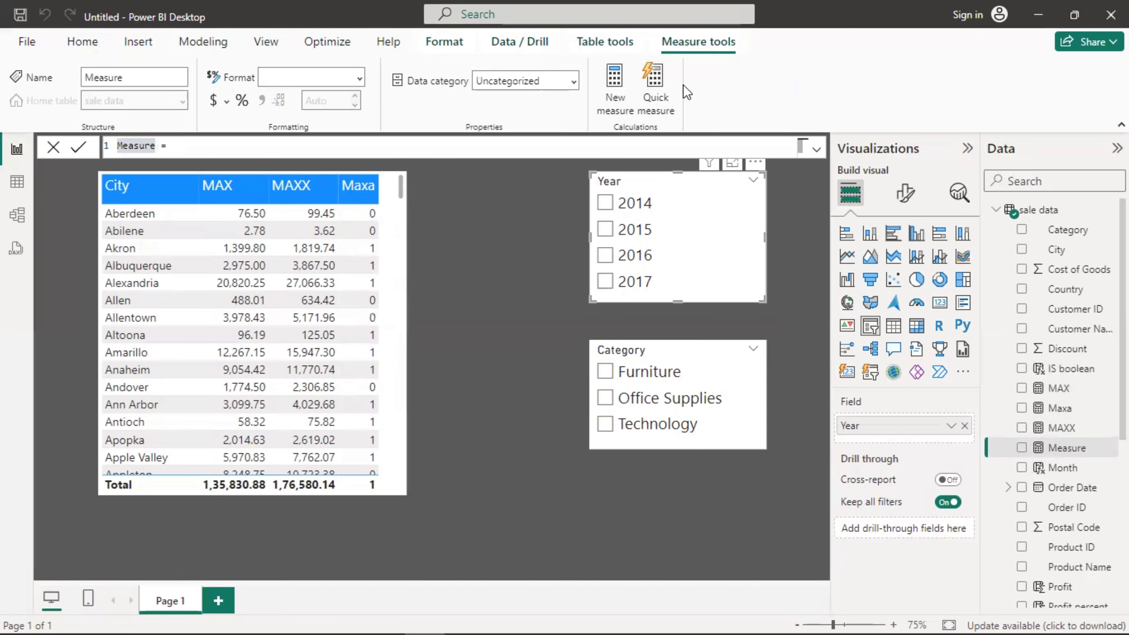
key("Right")
key("Right")
key("Right")
key("Right")
key("Right")
key("Right")
key("Right")
key("BackSpace")
key("BackSpace")
key("BackSpace")
key("BackSpace")
key("BackSpace")
key("BackSpace")
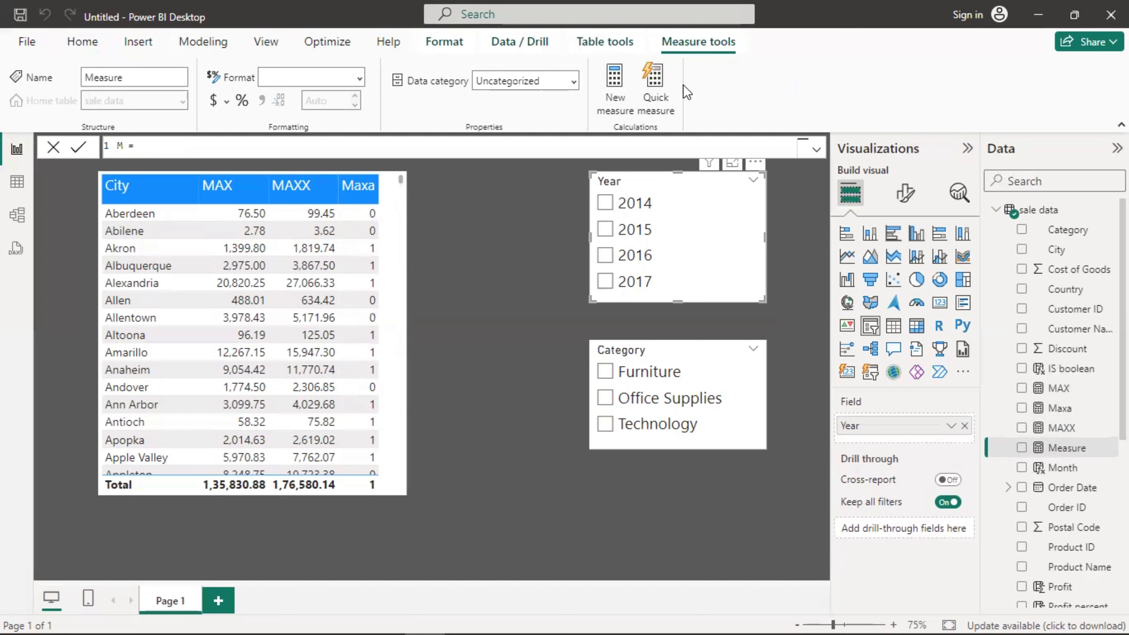
type("AXA date = ma")
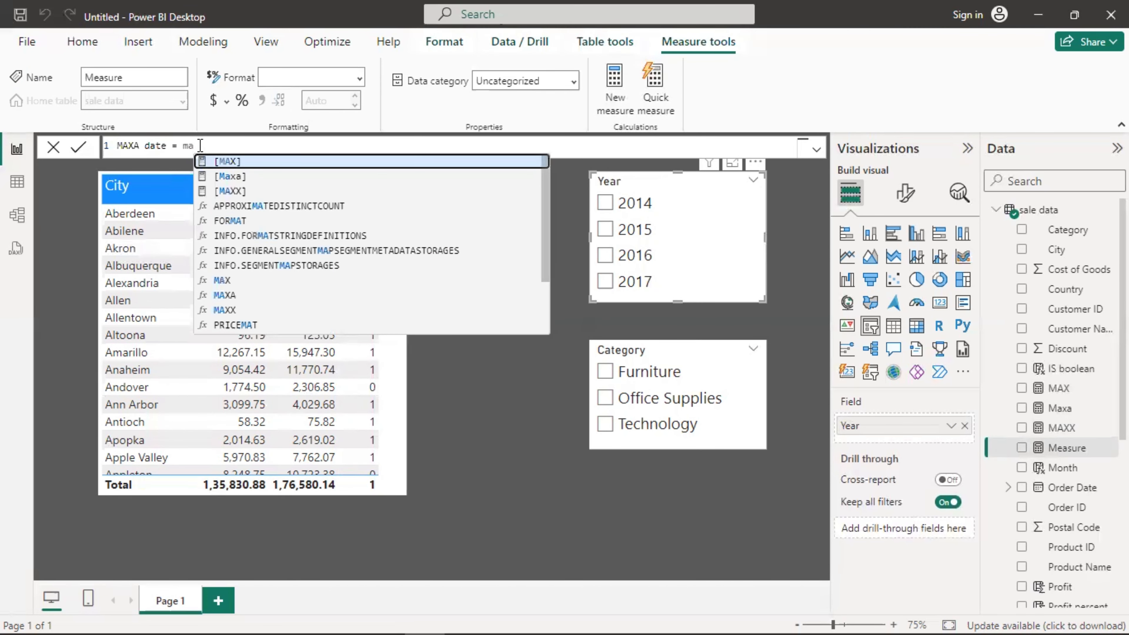
Complete the MAXA date measure's formula as MAXA('sale data'[Ship Date])
key("Down")
key("Down")
key("Down")
key("Down")
key("Down")
key("Down")
key("Down")
key("Down")
key("Down")
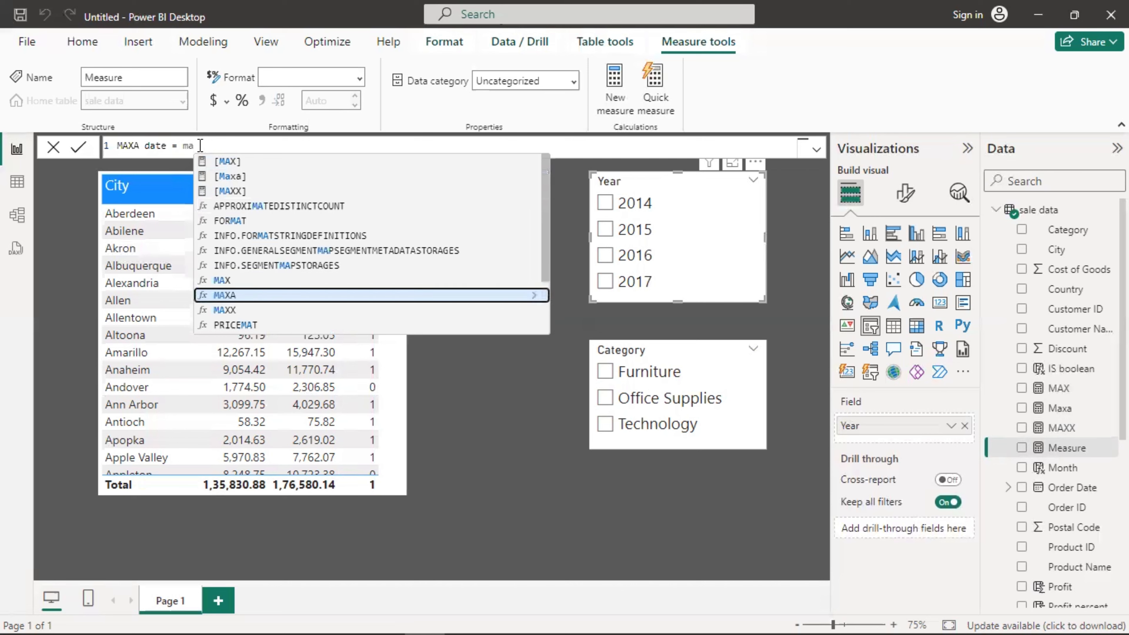
key("Tab")
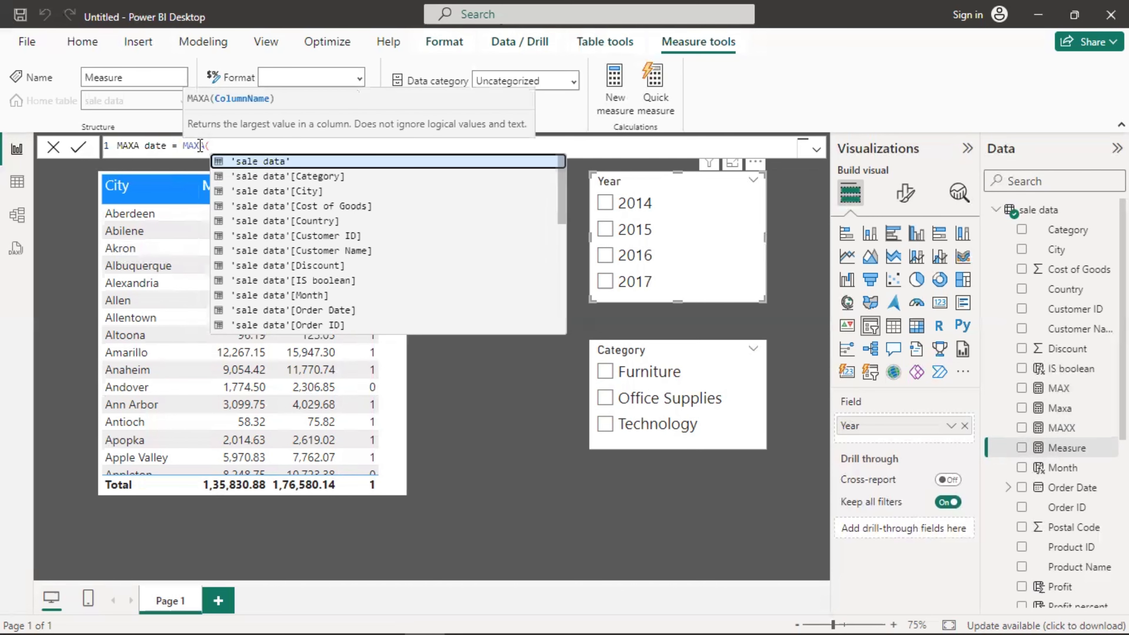
scroll(351, 245, "down", 2)
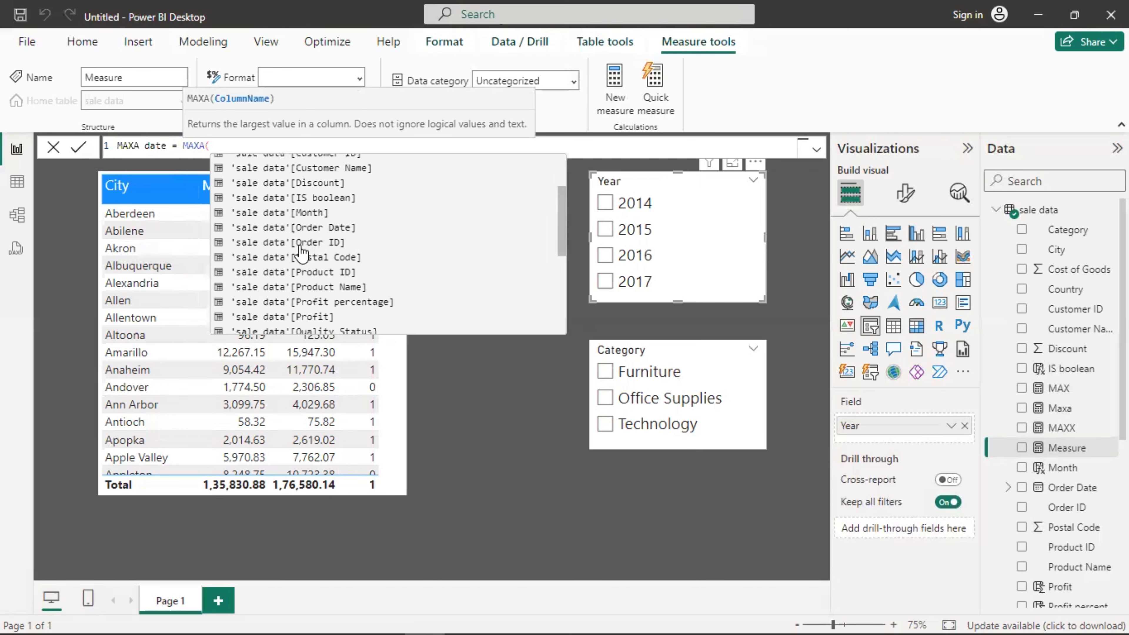
scroll(306, 244, "up", 1)
scroll(305, 247, "down", 2)
scroll(302, 258, "down", 3)
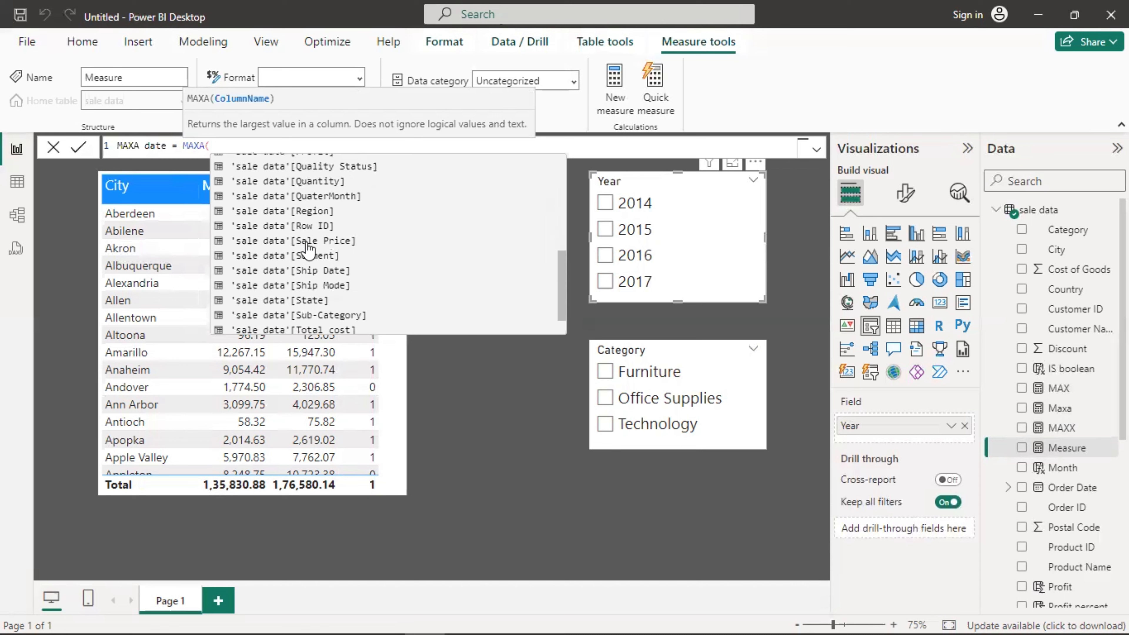
left_click(306, 271)
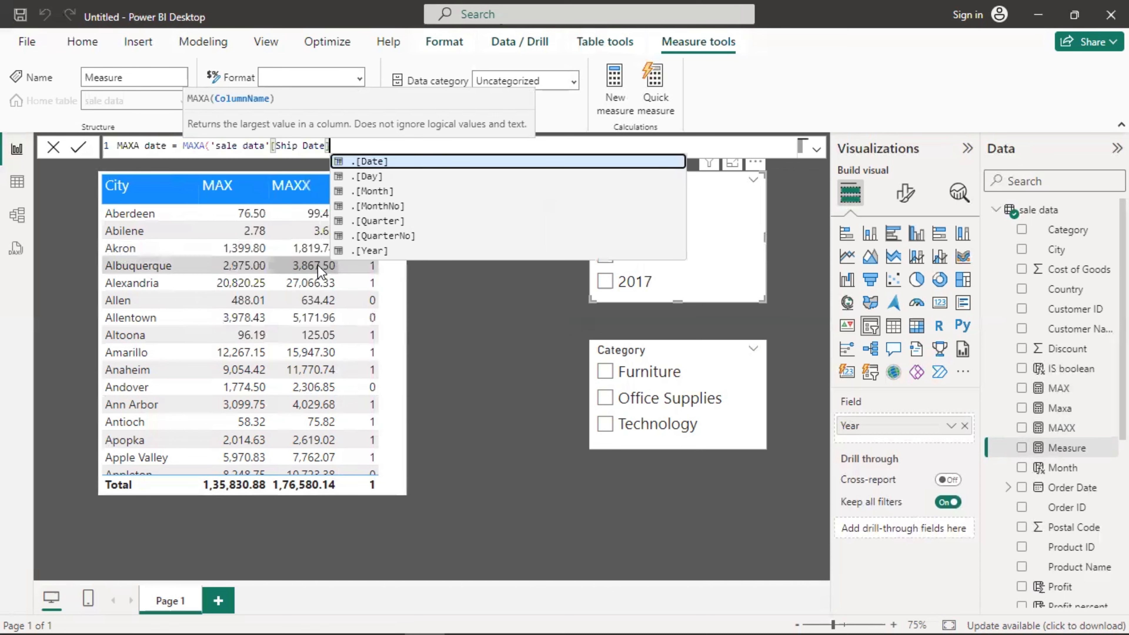
type(")")
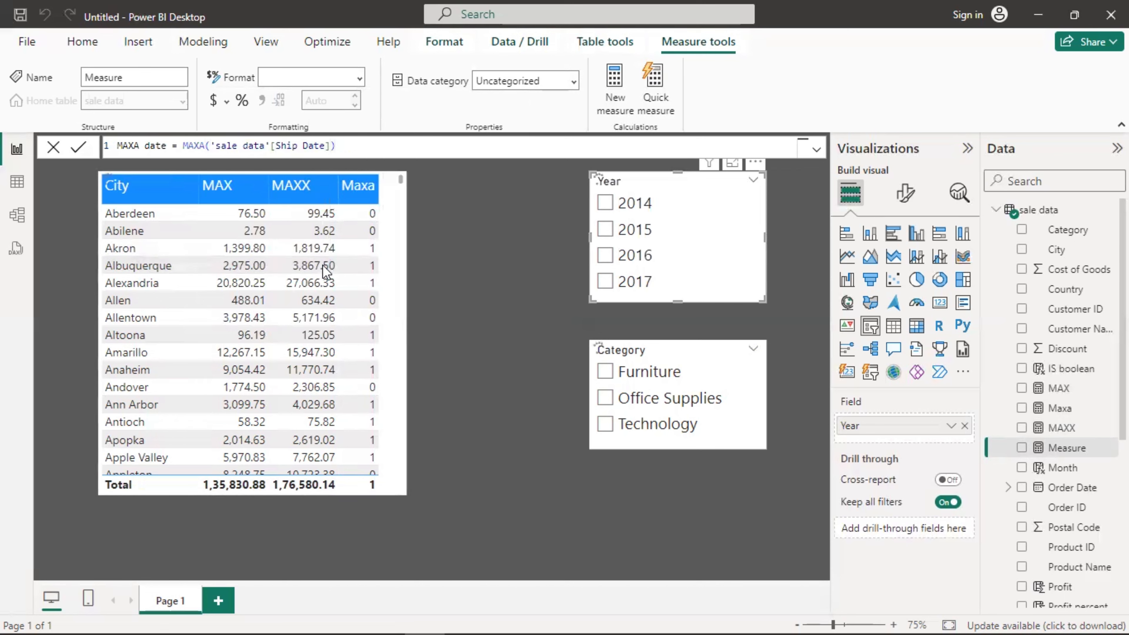
key("Return")
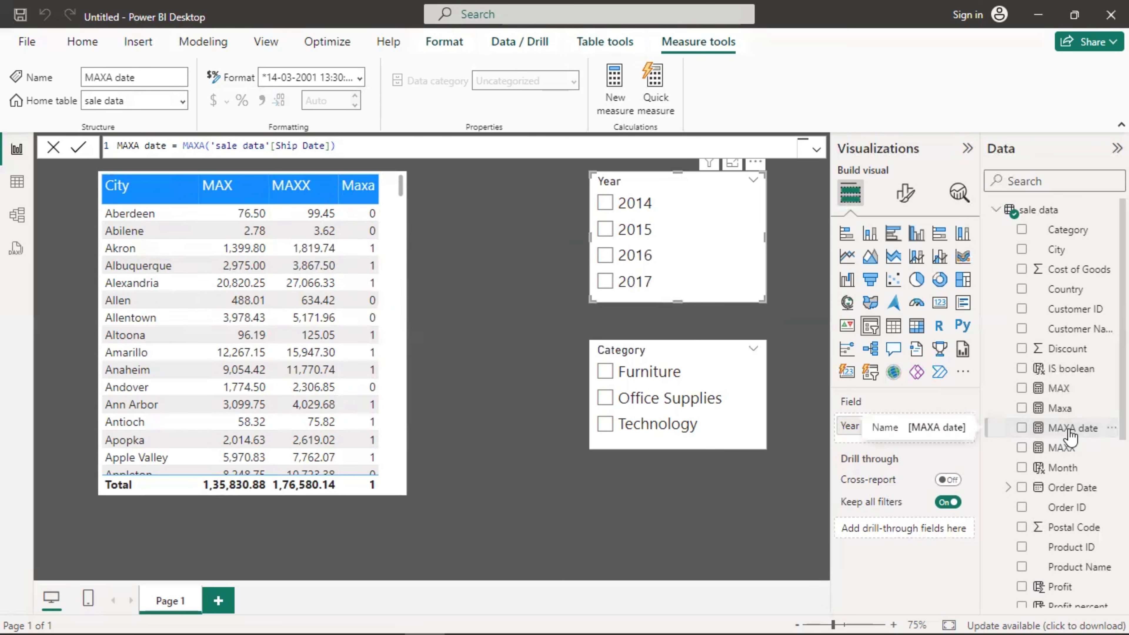
Add a separate card visual between the City table and the slicers, reduce its height and show the MAXA date measure in it
left_click(941, 305)
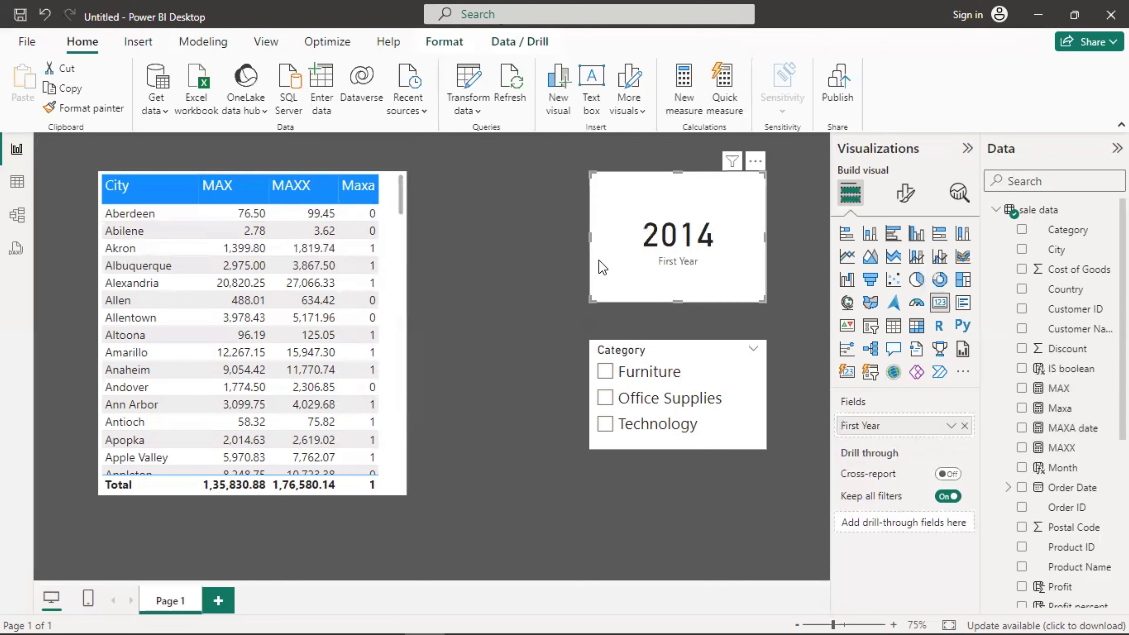
key("ctrl+z")
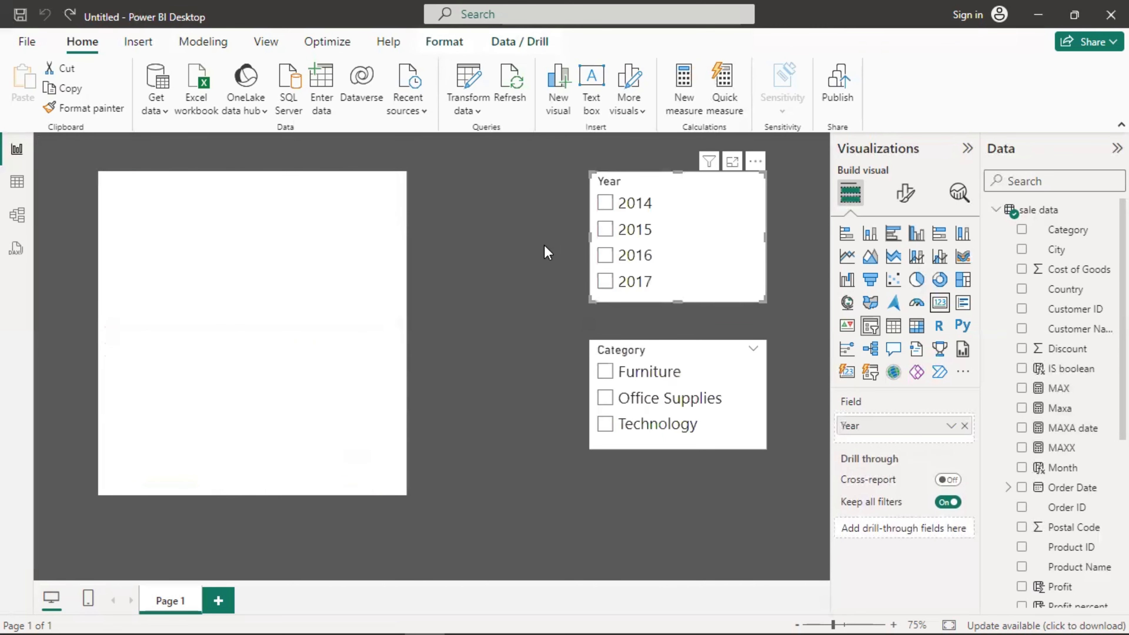
left_click(940, 306)
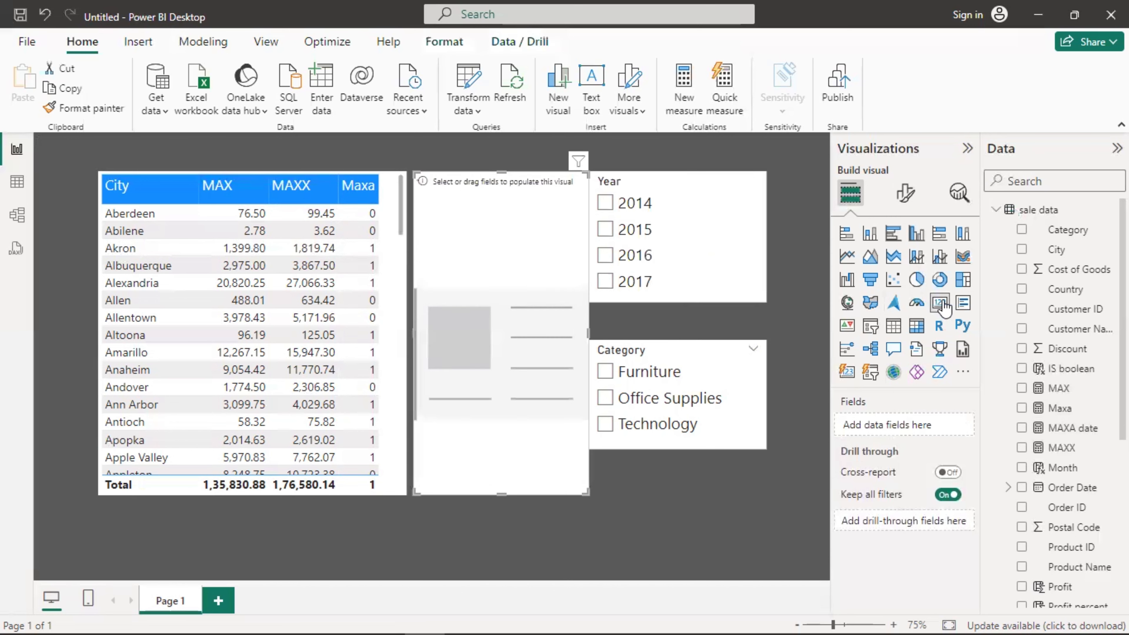
left_click_drag(503, 171, 503, 269)
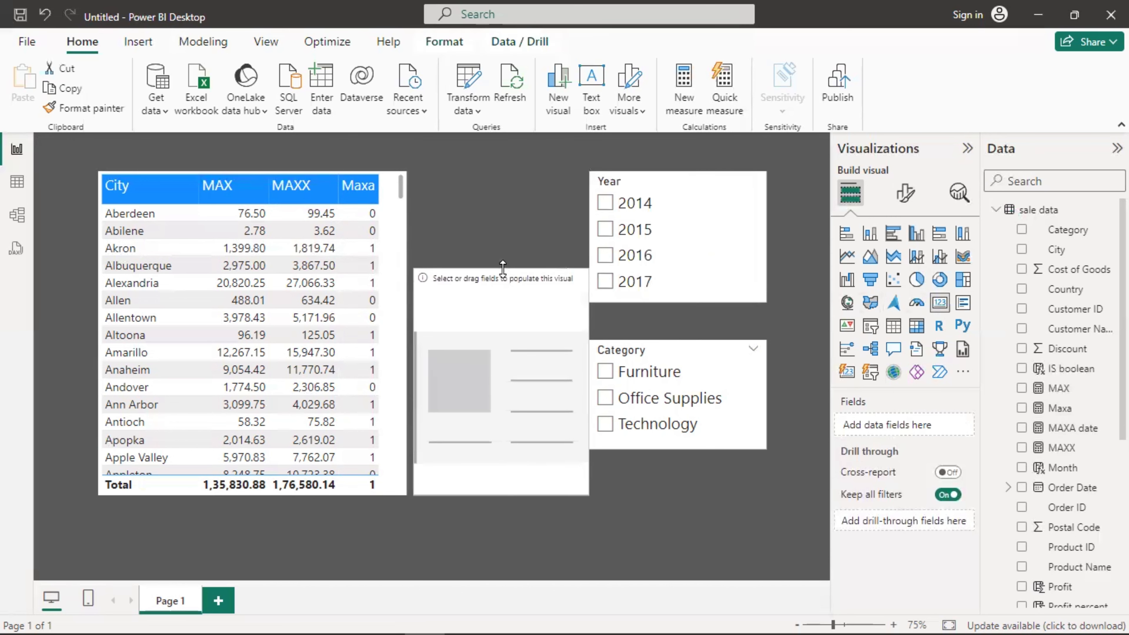
left_click_drag(1071, 426, 539, 354)
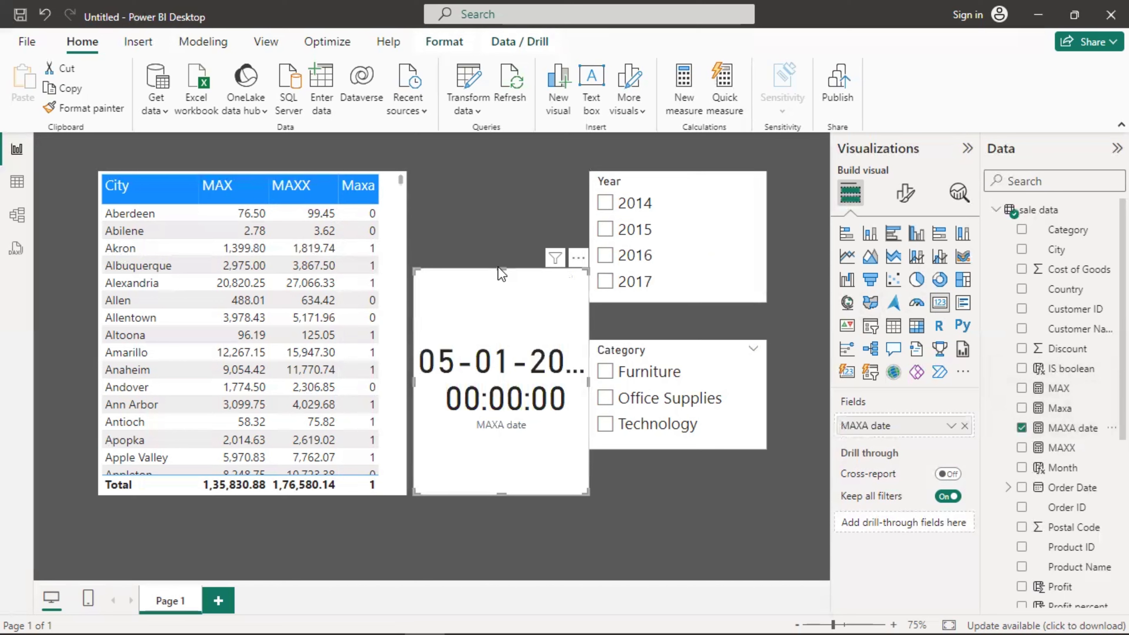
Move the MAXA date card to the bottom of the page, and move the City table up and shorten it
left_click_drag(502, 270, 376, 516)
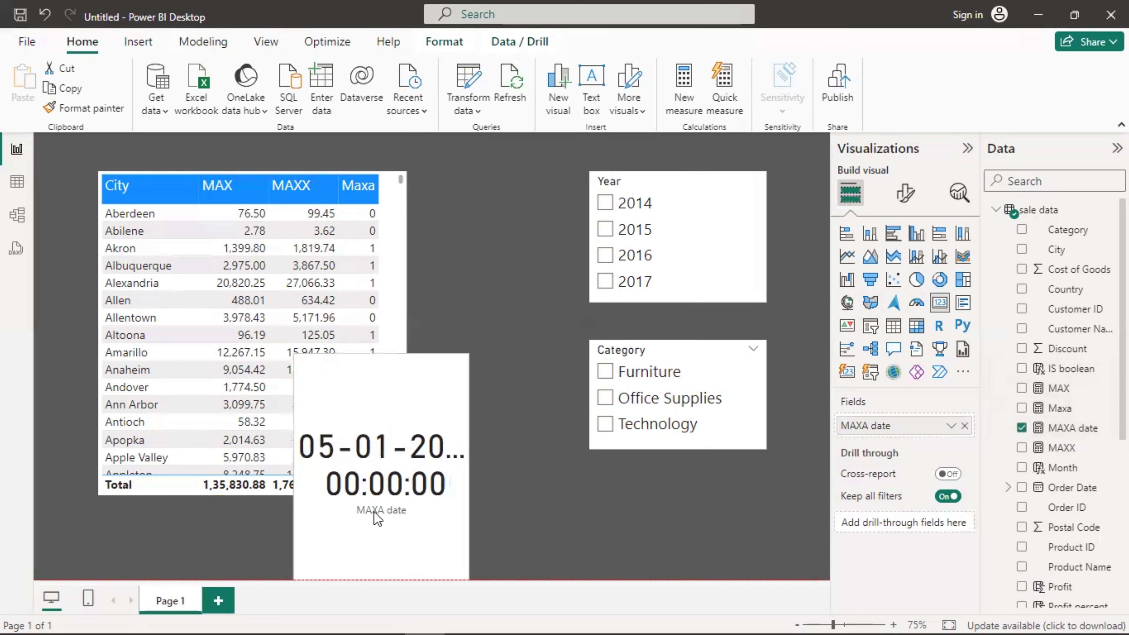
left_click(276, 206)
left_click_drag(391, 236, 397, 205)
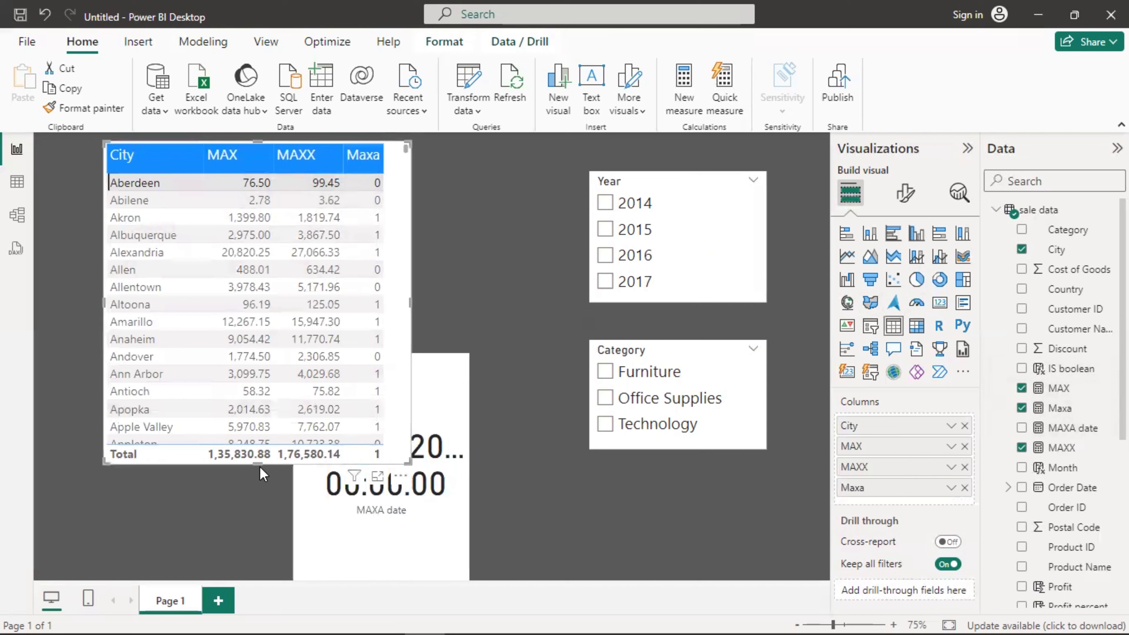
left_click_drag(258, 464, 257, 402)
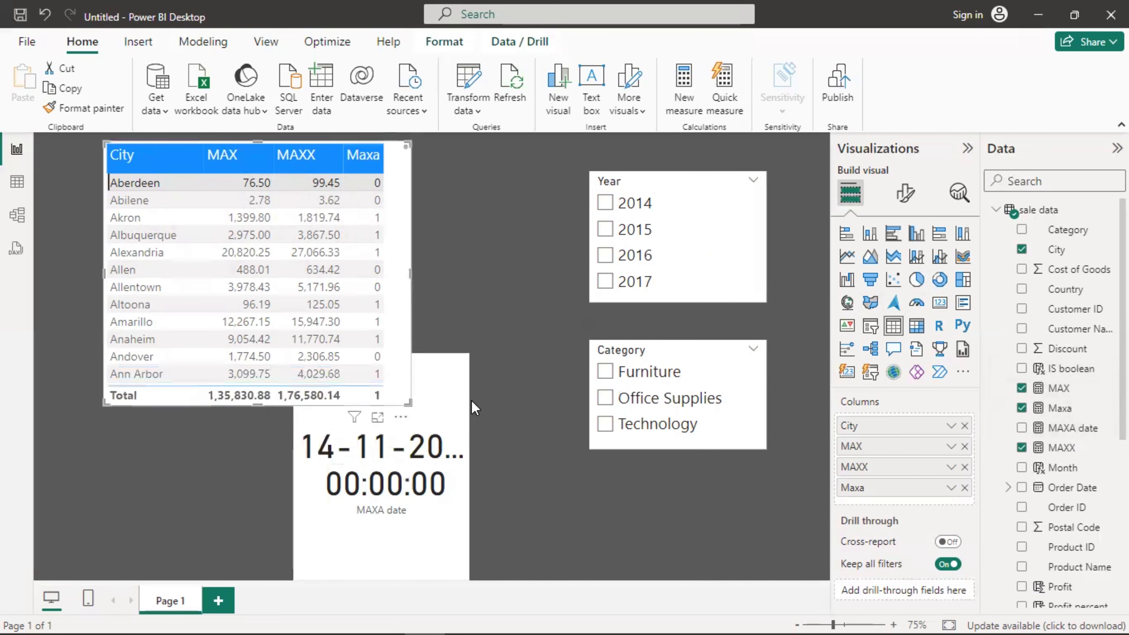
Widen and flatten the MAXA date card beneath the City table so the full date fits, and clear the Aberdeen row selection
left_click(316, 478)
left_click_drag(295, 467, 94, 470)
left_click_drag(285, 354, 325, 448)
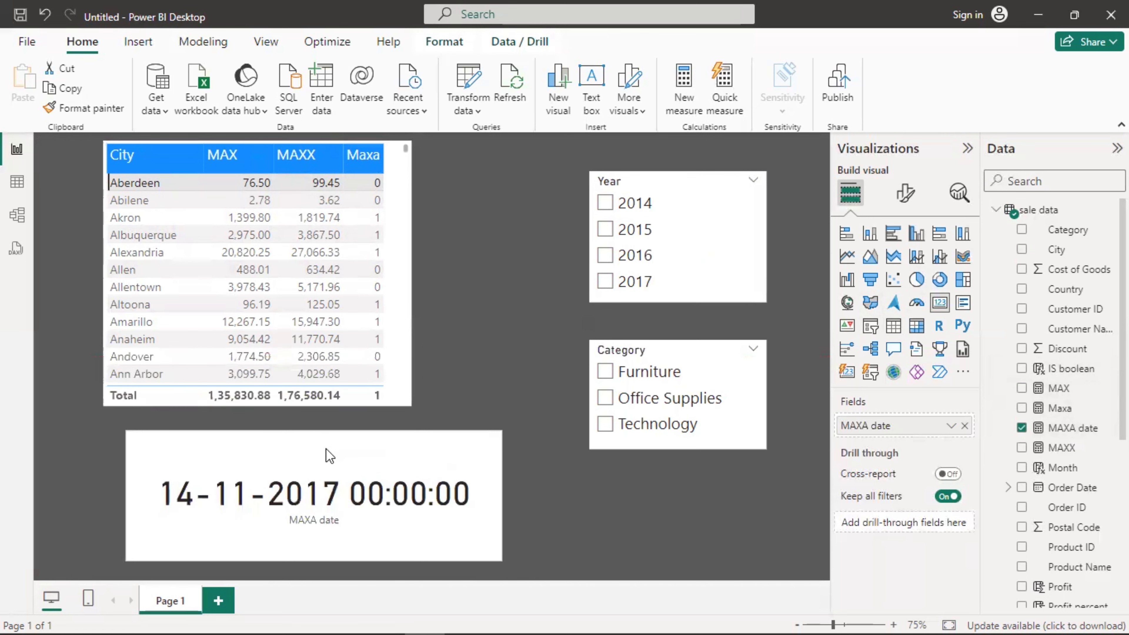
left_click(395, 263)
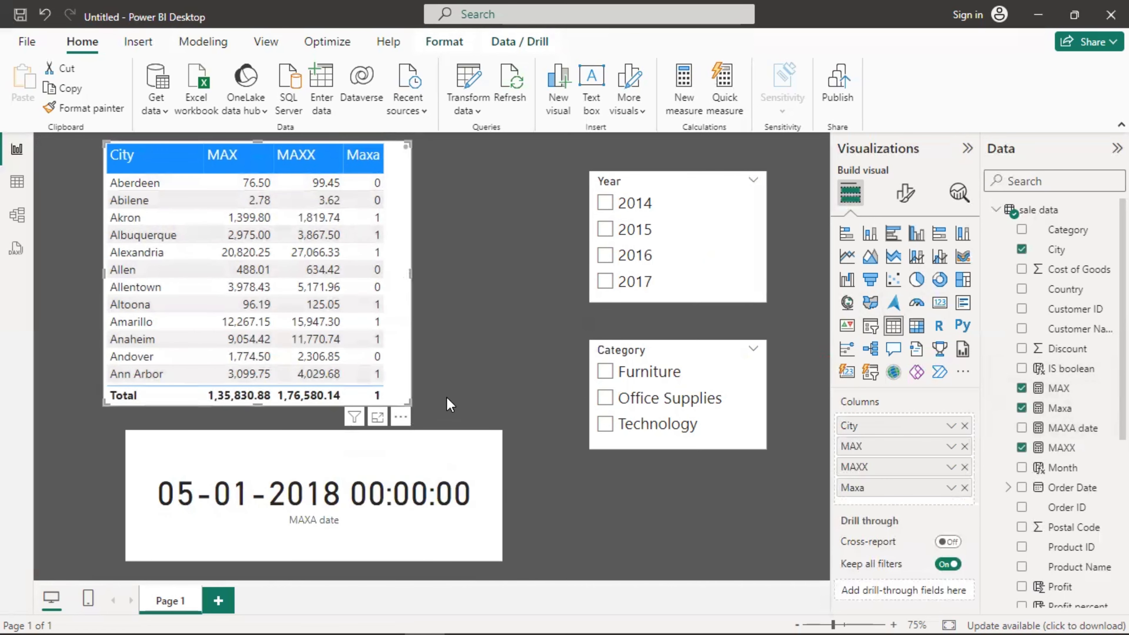